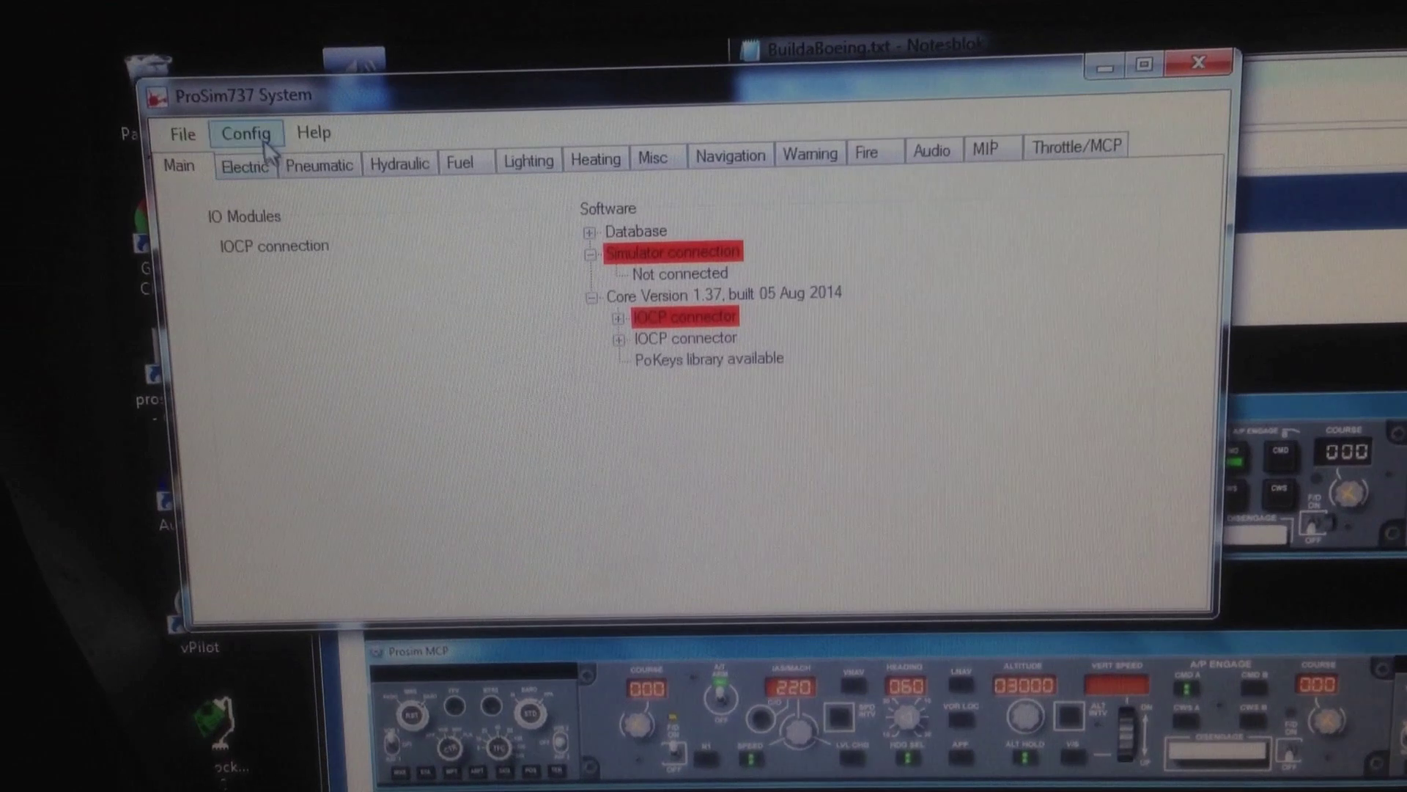
- Show the gauge calibration settings in the ProSim737 configuration
click(261, 142)
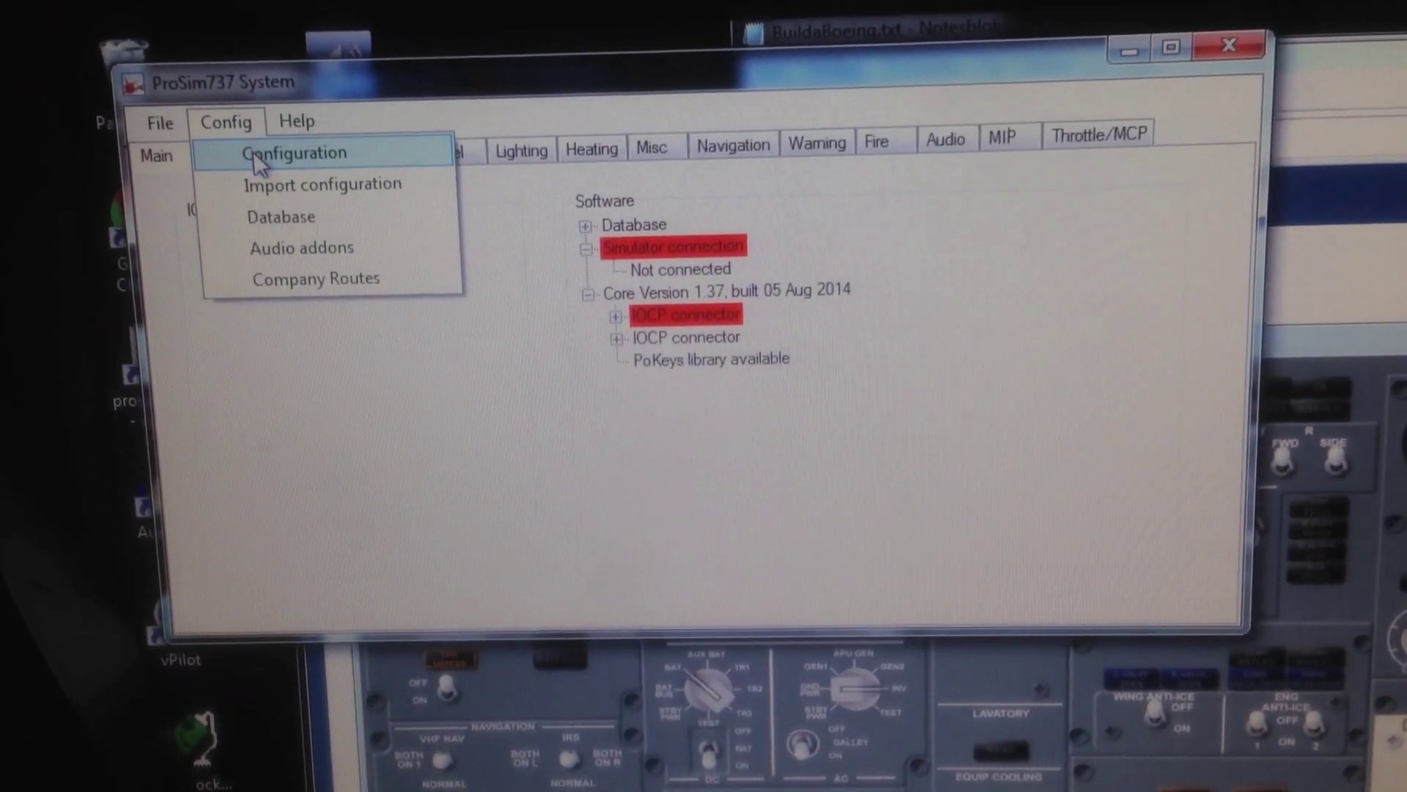
click(264, 154)
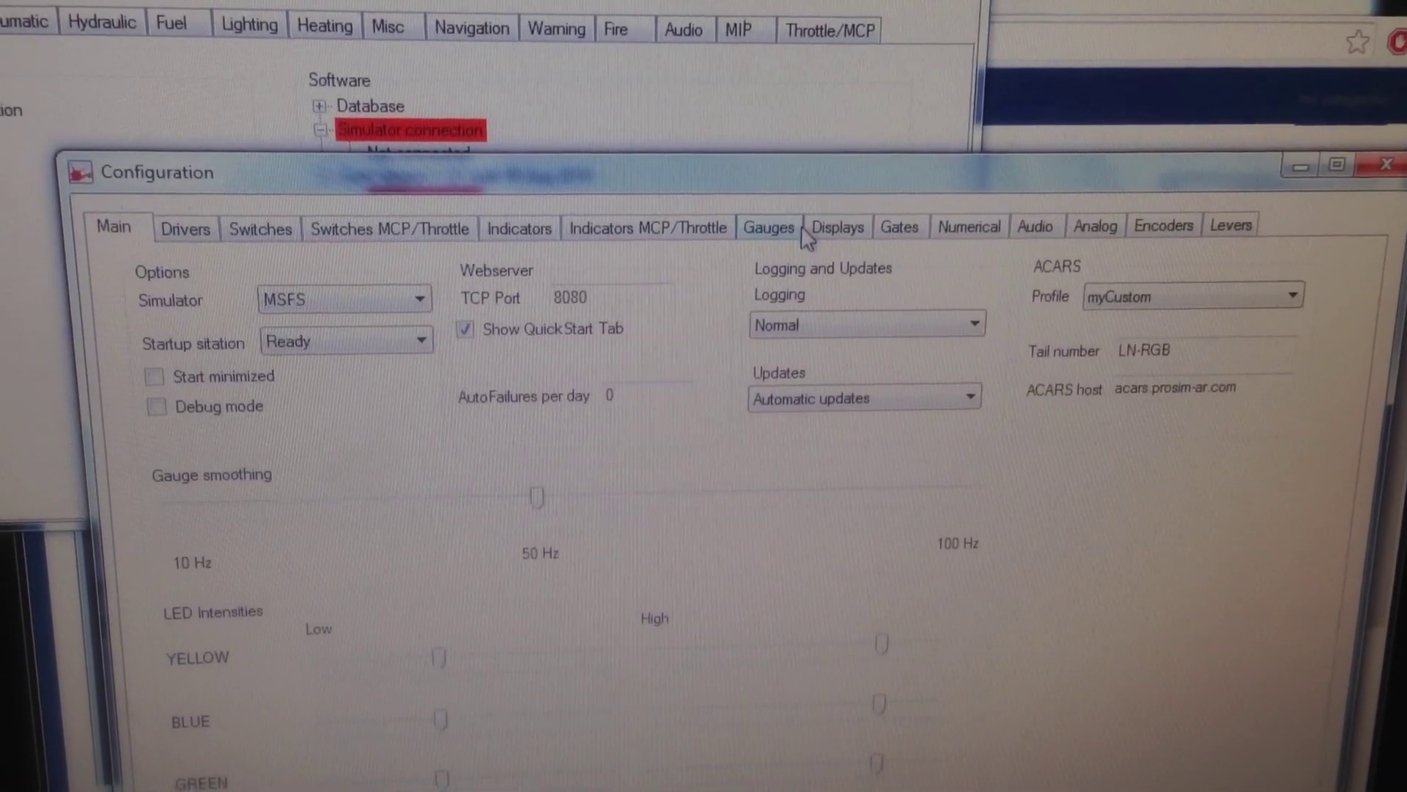
click(789, 228)
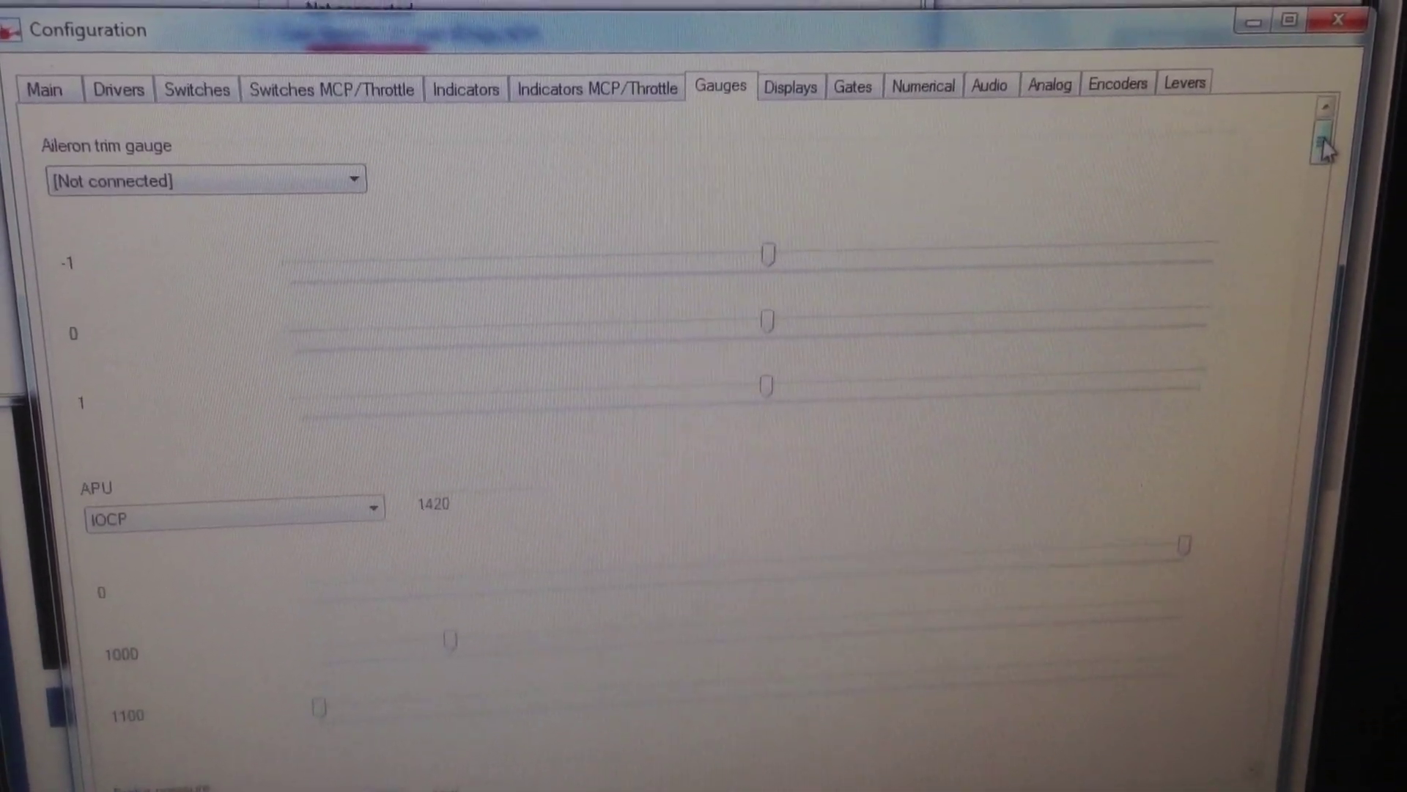
drag(1294, 273, 1297, 339)
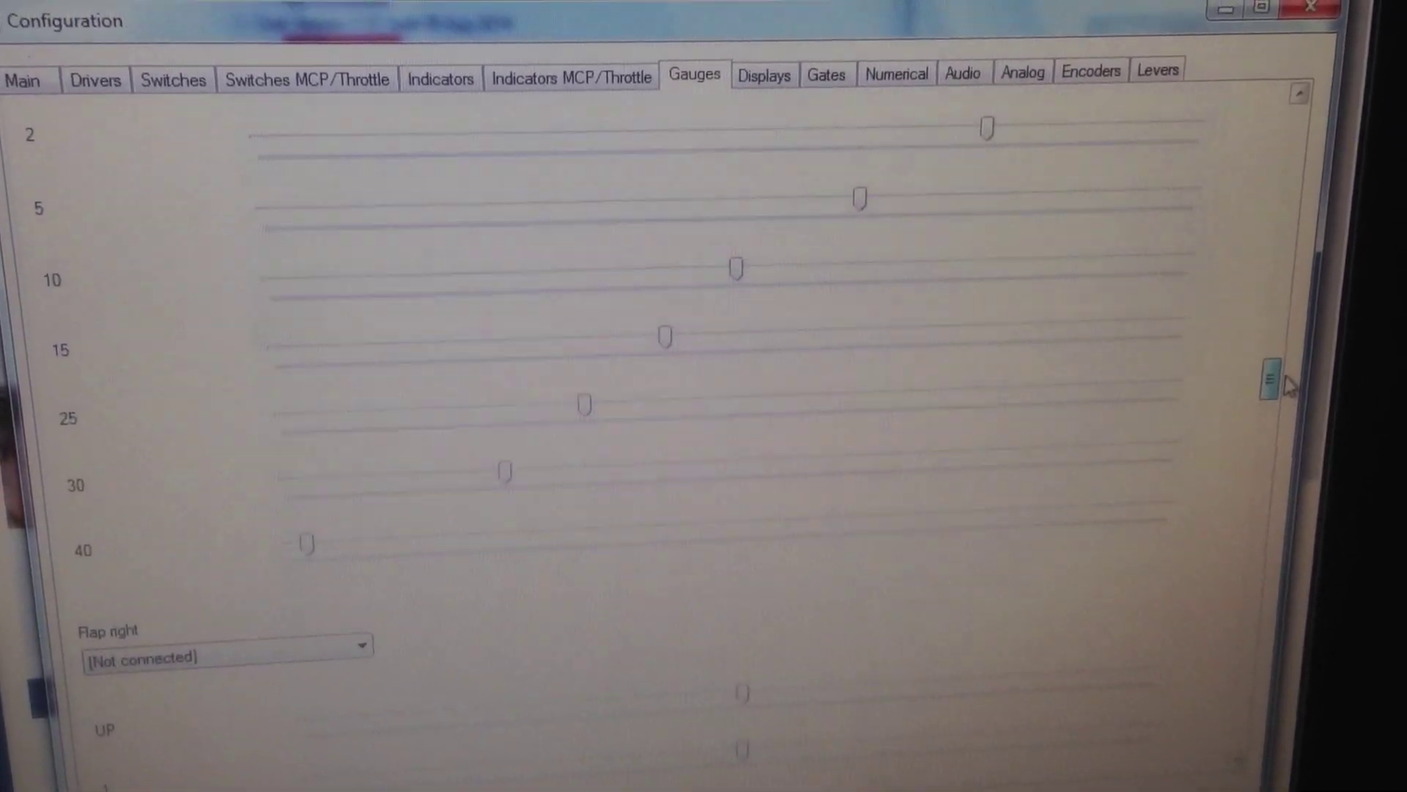
mouse_move(1265, 452)
mouse_down()
mouse_move(1266, 550)
mouse_move(1295, 611)
mouse_up()
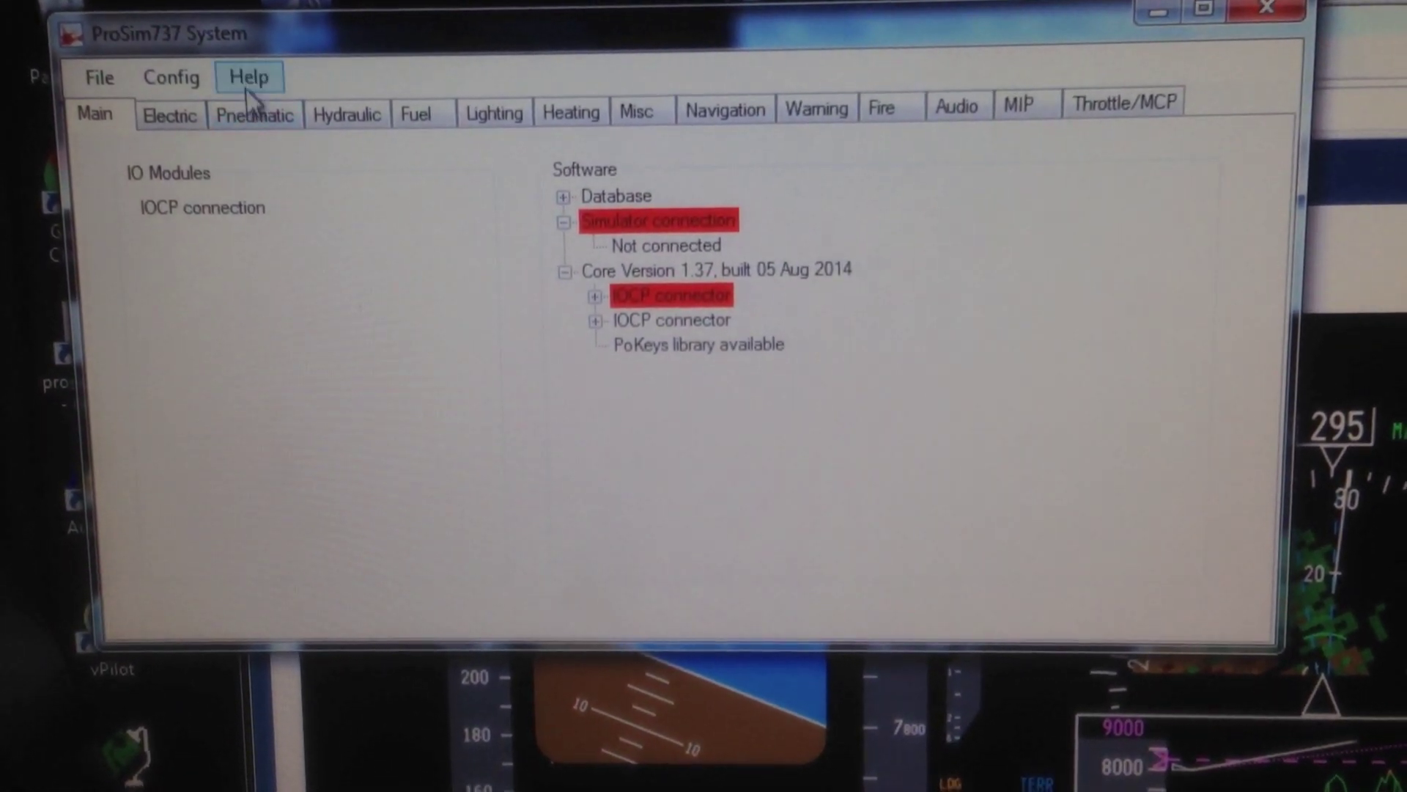
- Open the generated SIOC stub script page via Help > Web access
click(247, 67)
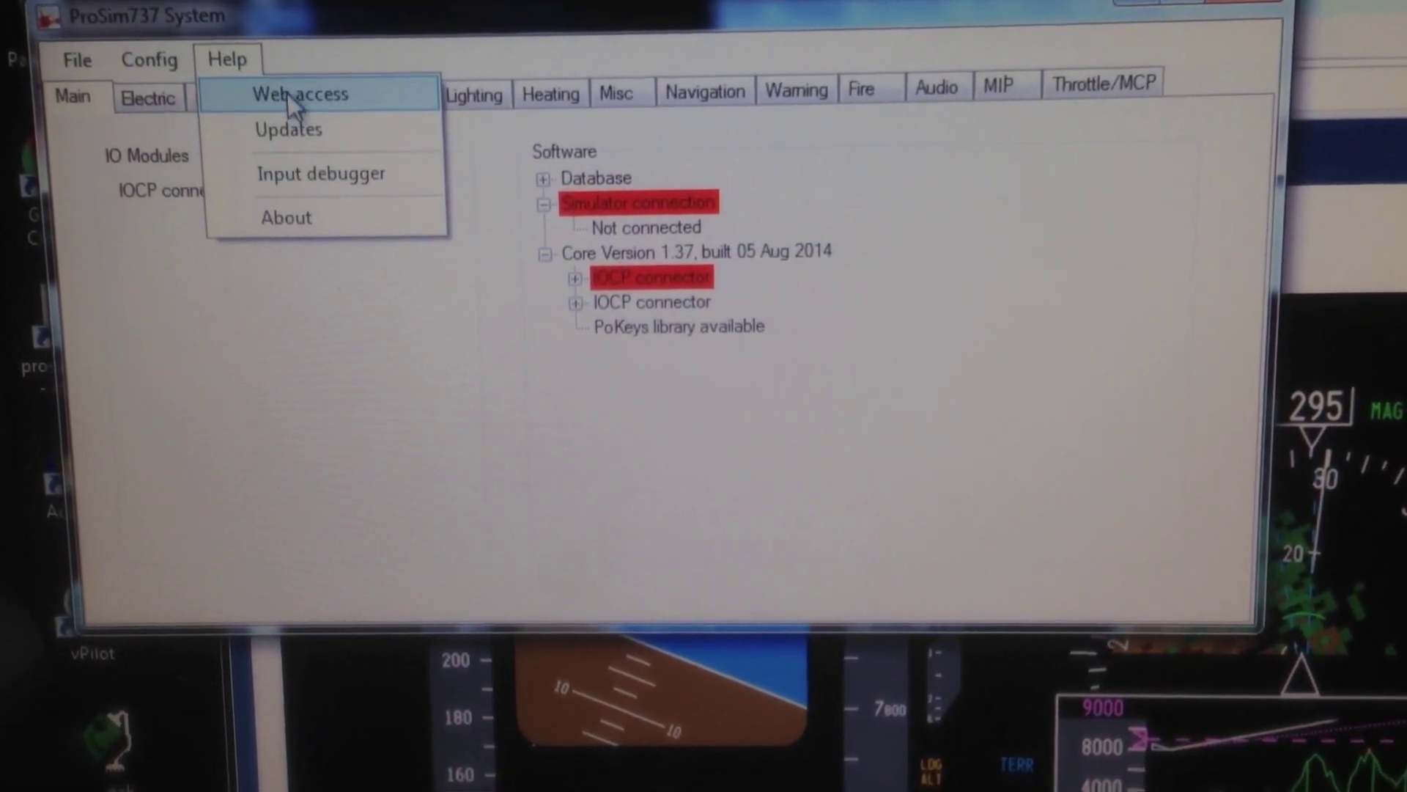
click(295, 99)
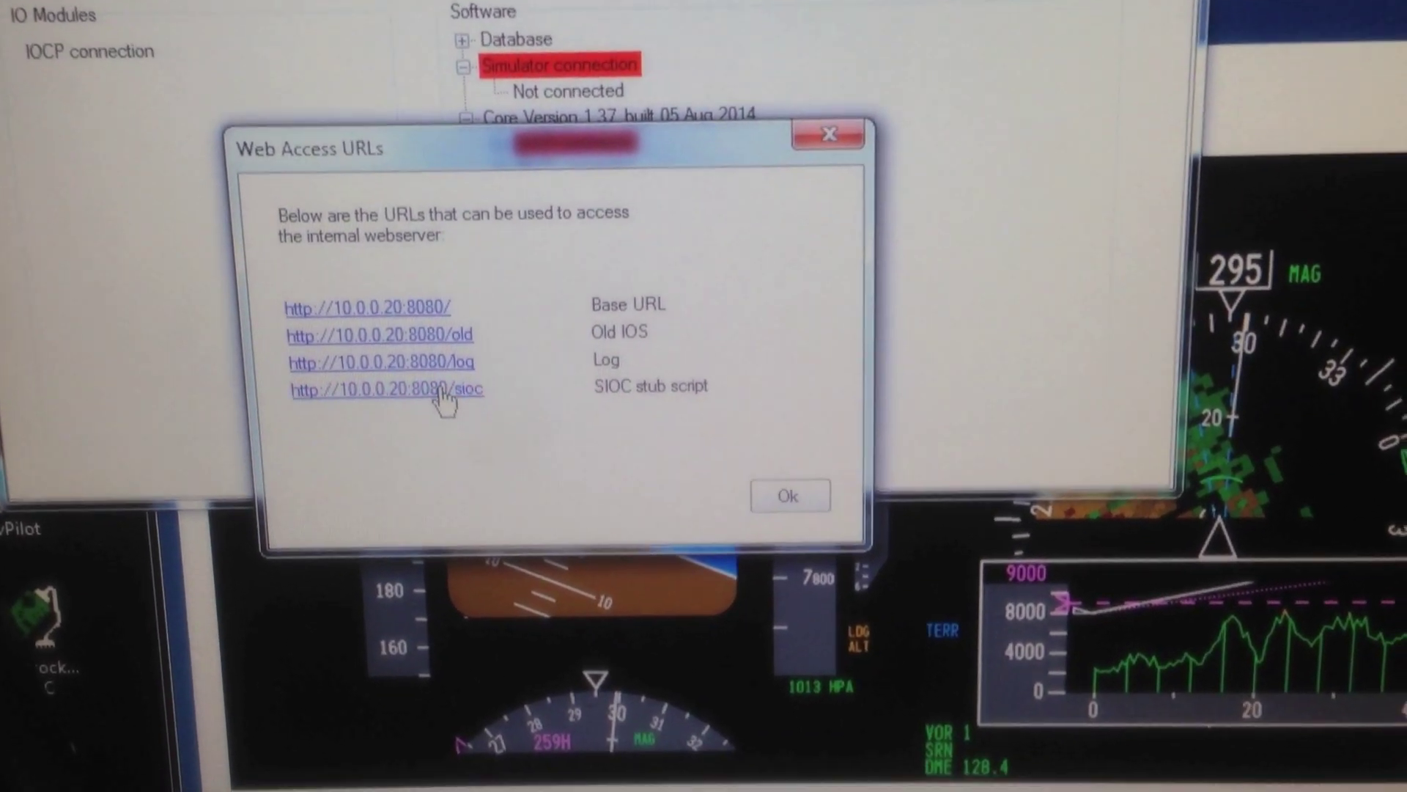
click(457, 438)
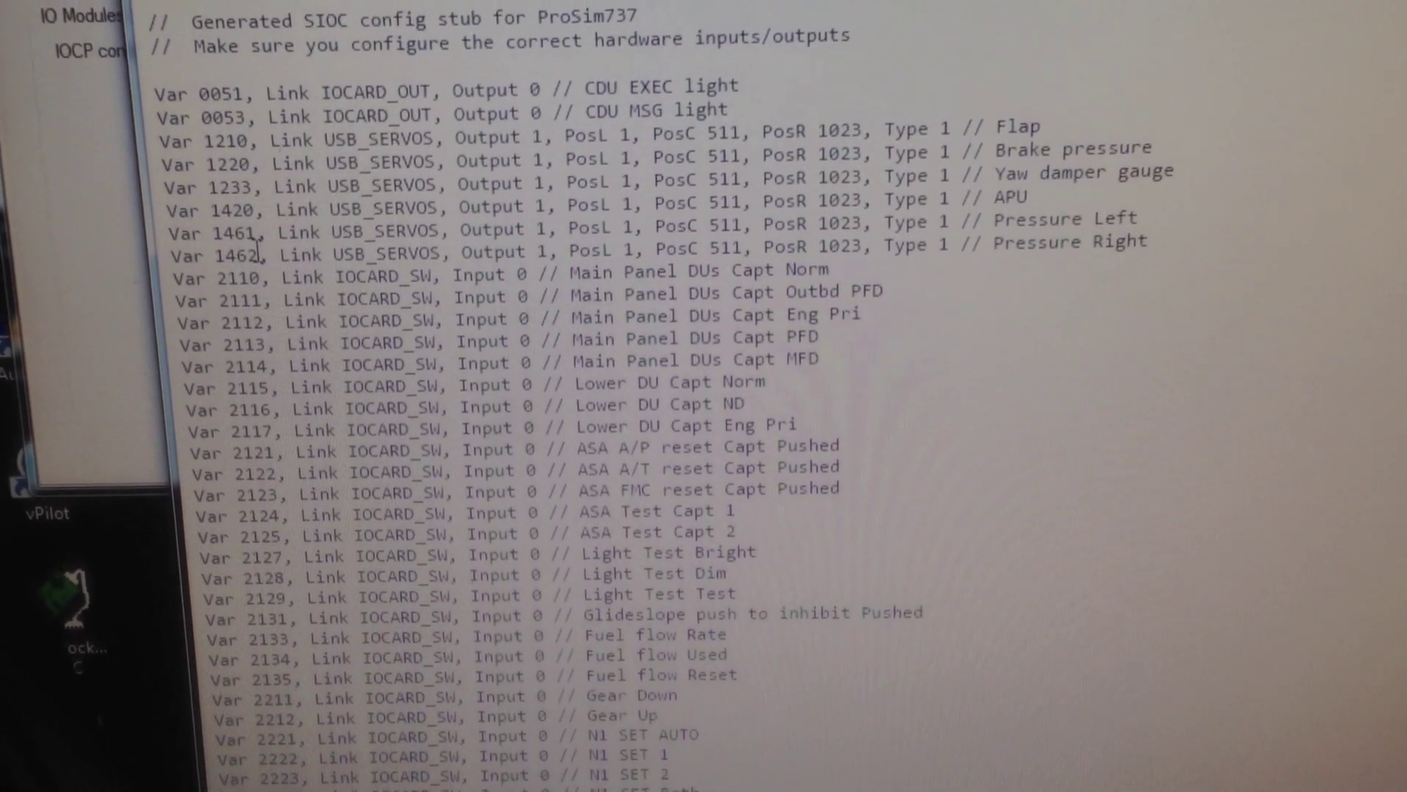
- Copy the Var 1461 Pressure Left and Var 1462 Pressure Right servo lines
click(165, 234)
drag(173, 261, 226, 257)
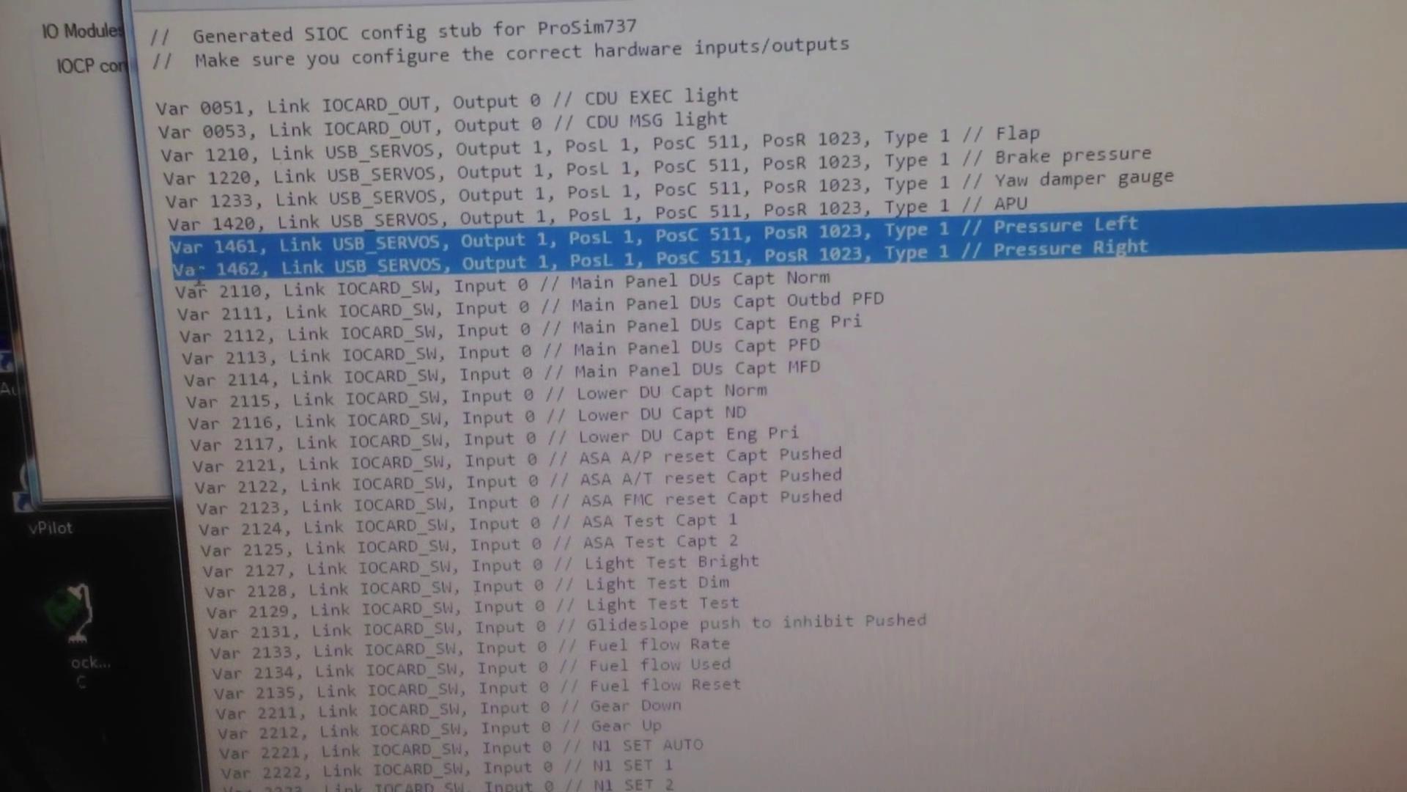
right_click(233, 255)
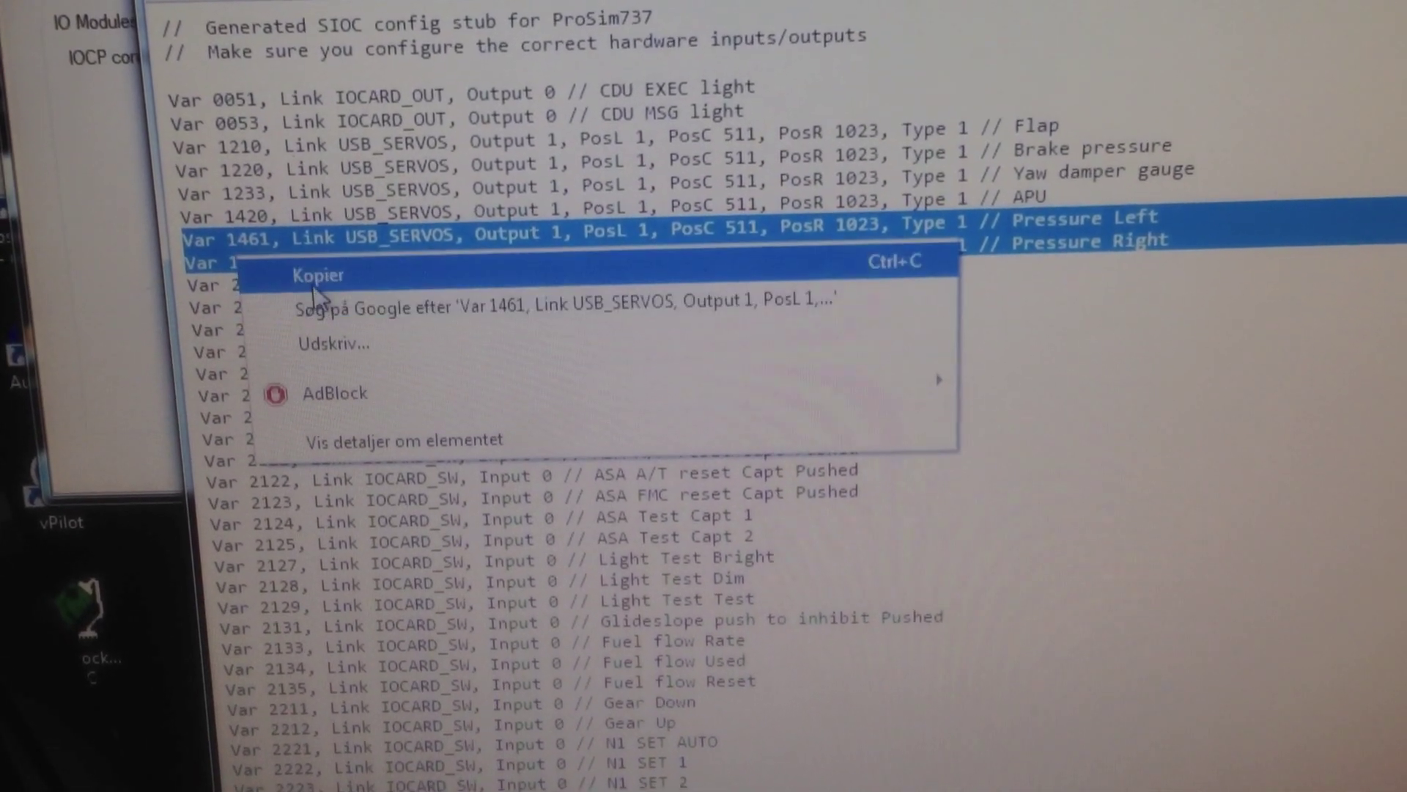
click(319, 282)
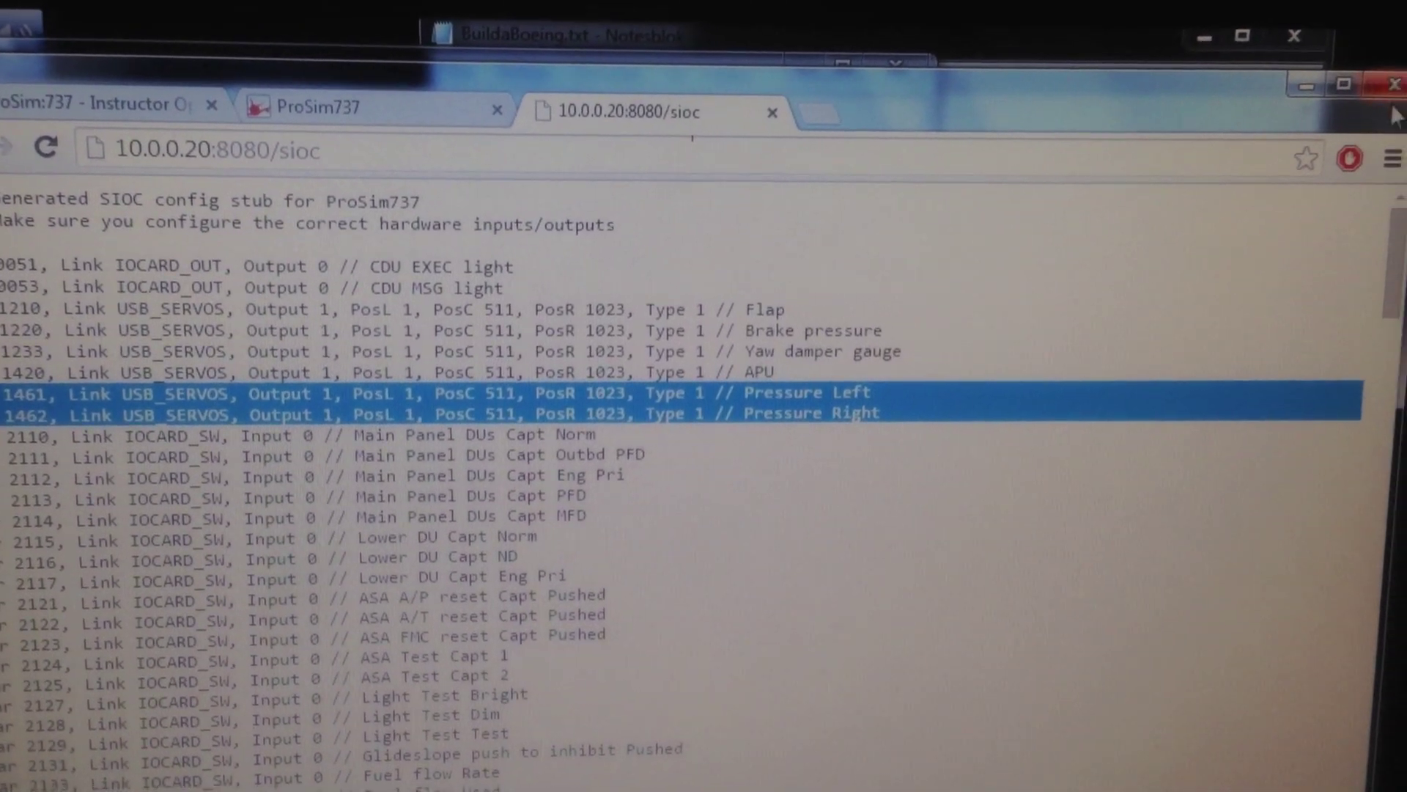
- Paste the Var 1461 and 1462 servo lines under the Duct Press comment
click(1383, 86)
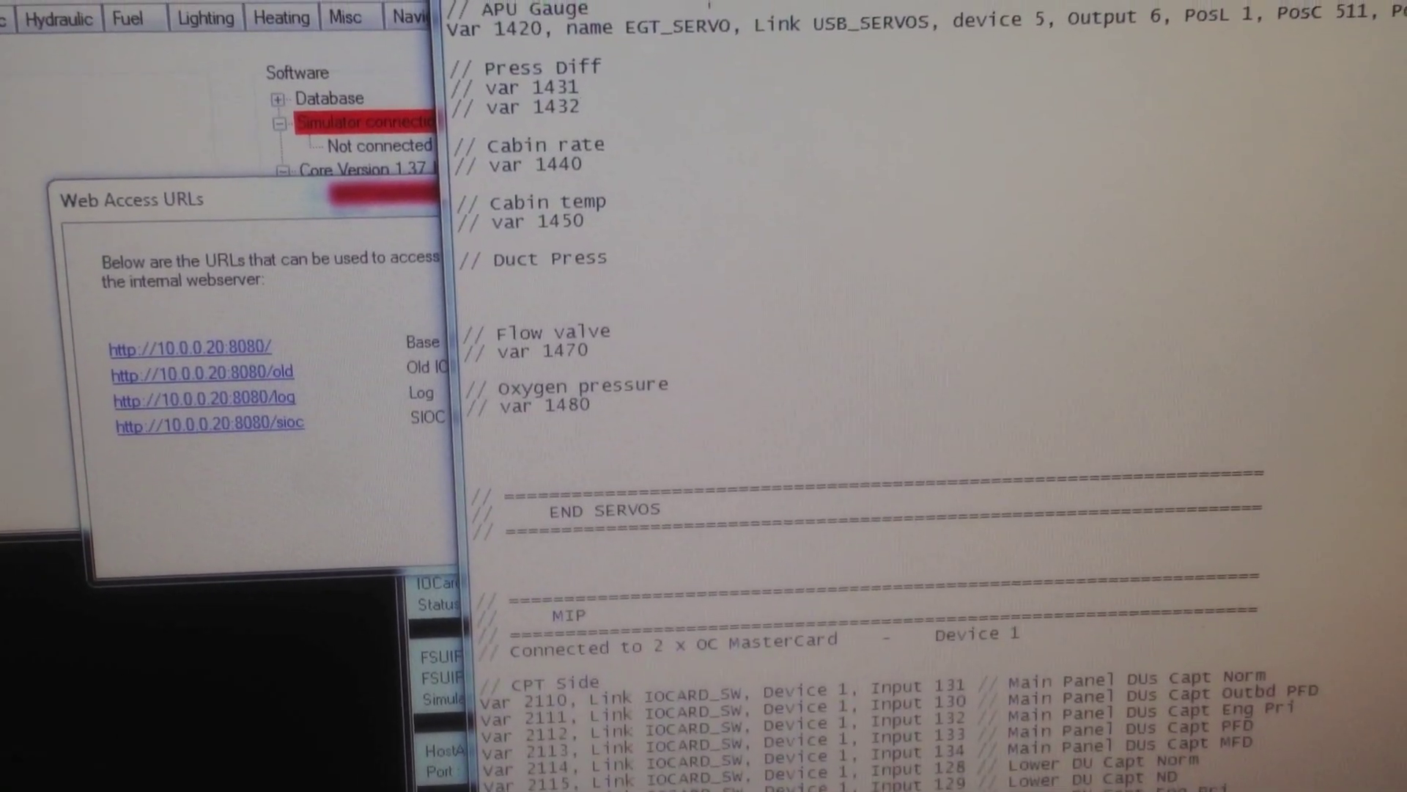
key(ctrl+Home)
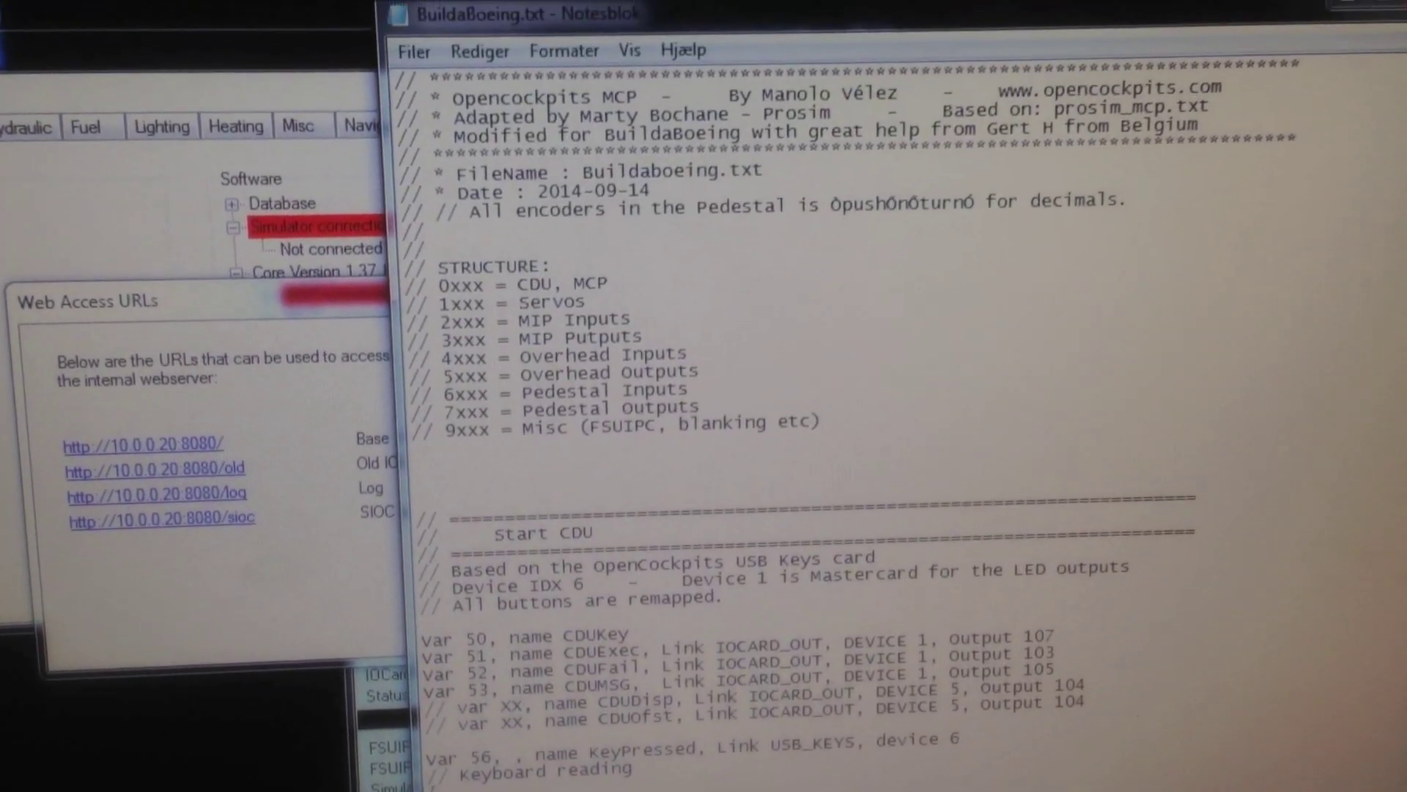
scroll(1297, 116, down, 10)
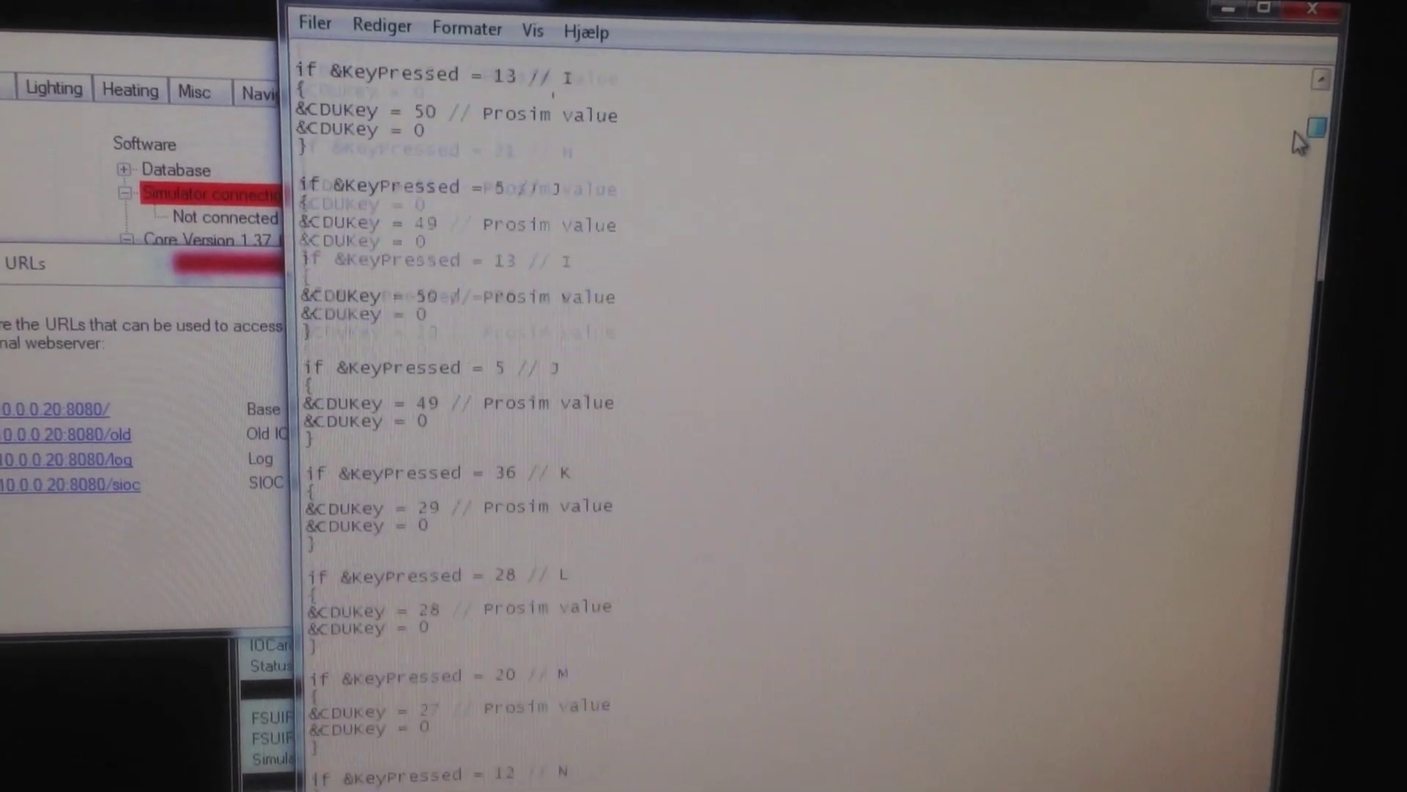
scroll(1298, 115, down, 5)
scroll(1297, 115, down, 5)
scroll(1342, 107, down, 5)
scroll(1341, 107, down, 5)
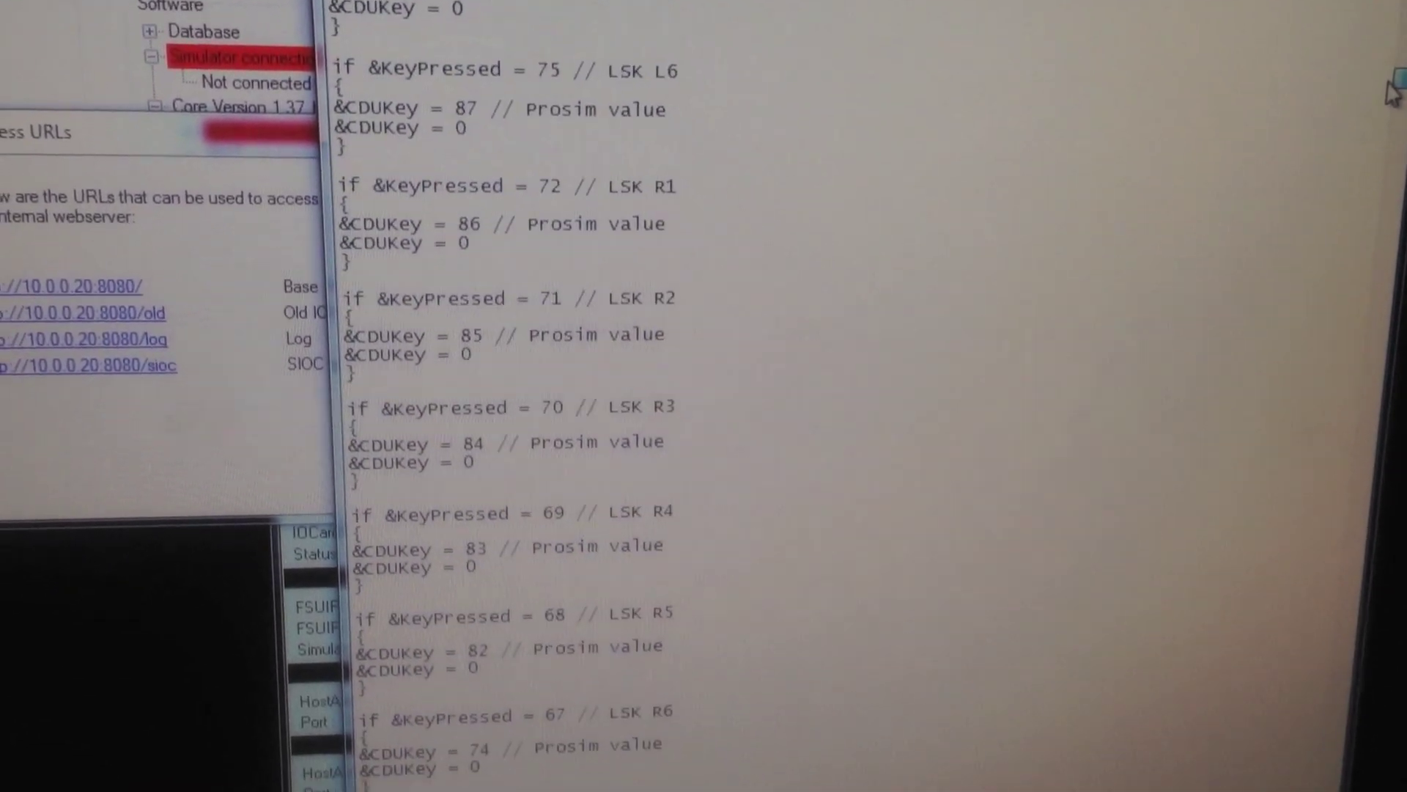
scroll(1341, 107, down, 10)
drag(1402, 132, 1394, 286)
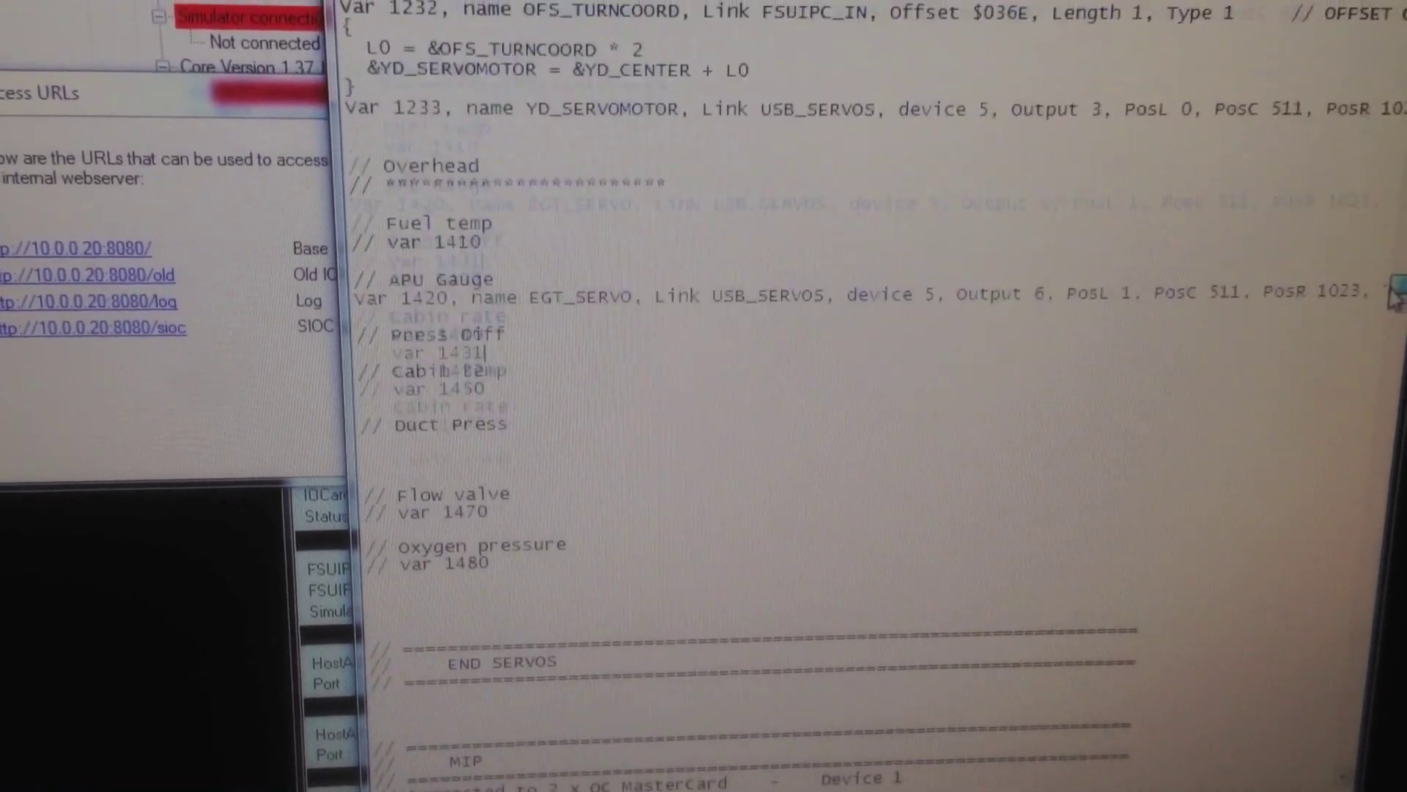
scroll(1394, 289, down, 2)
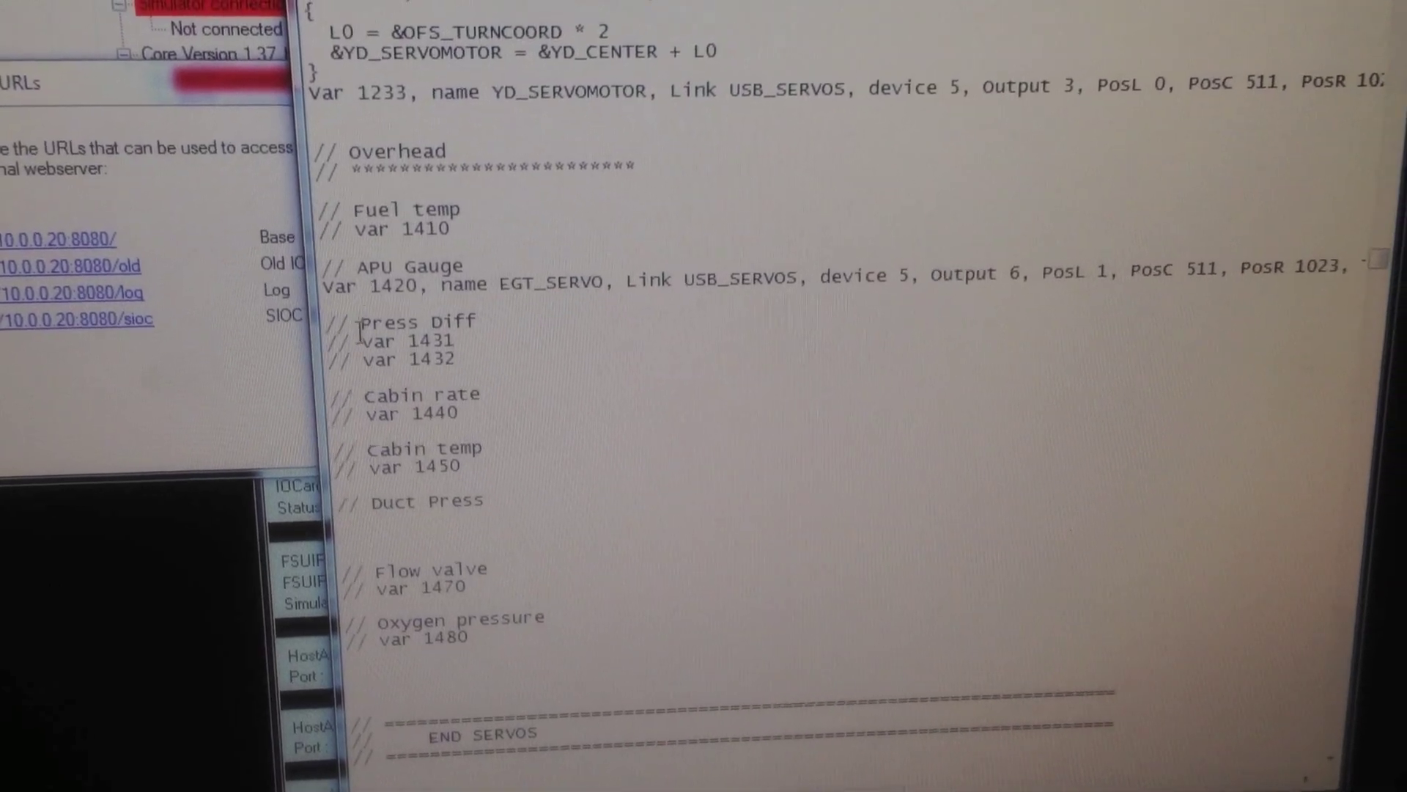
right_click(345, 523)
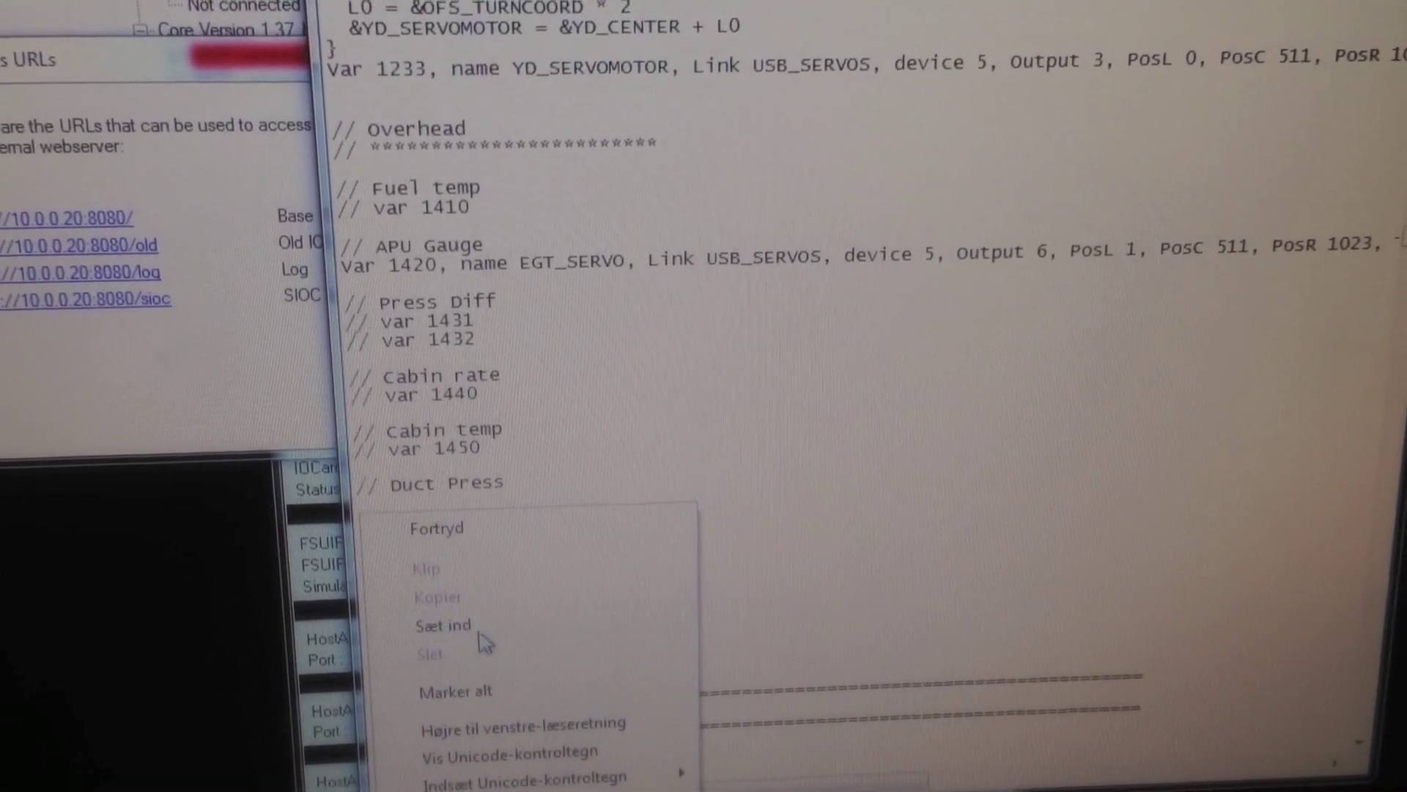
click(445, 626)
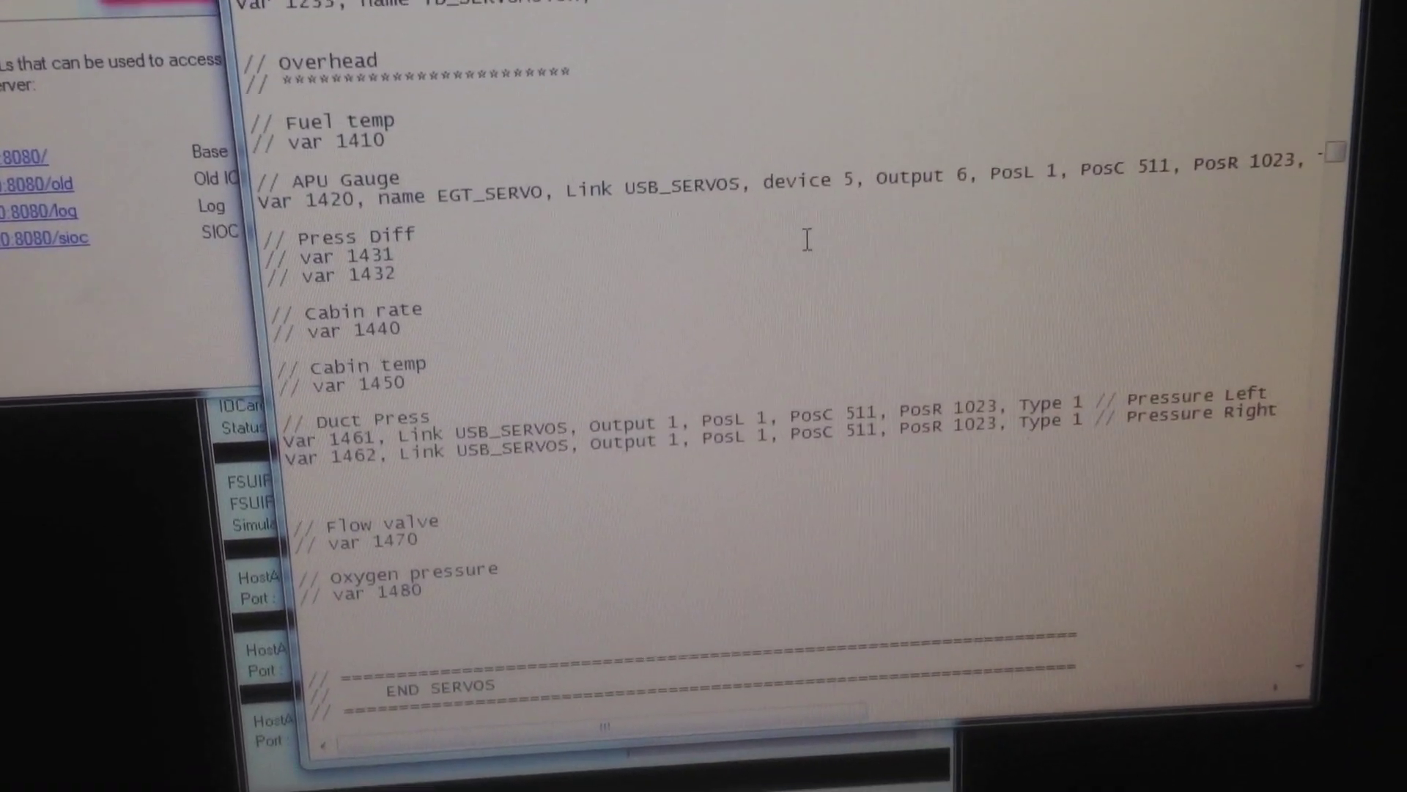
- Copy 'device 5' from the APU line into the var 1462 servo line
drag(834, 189, 725, 187)
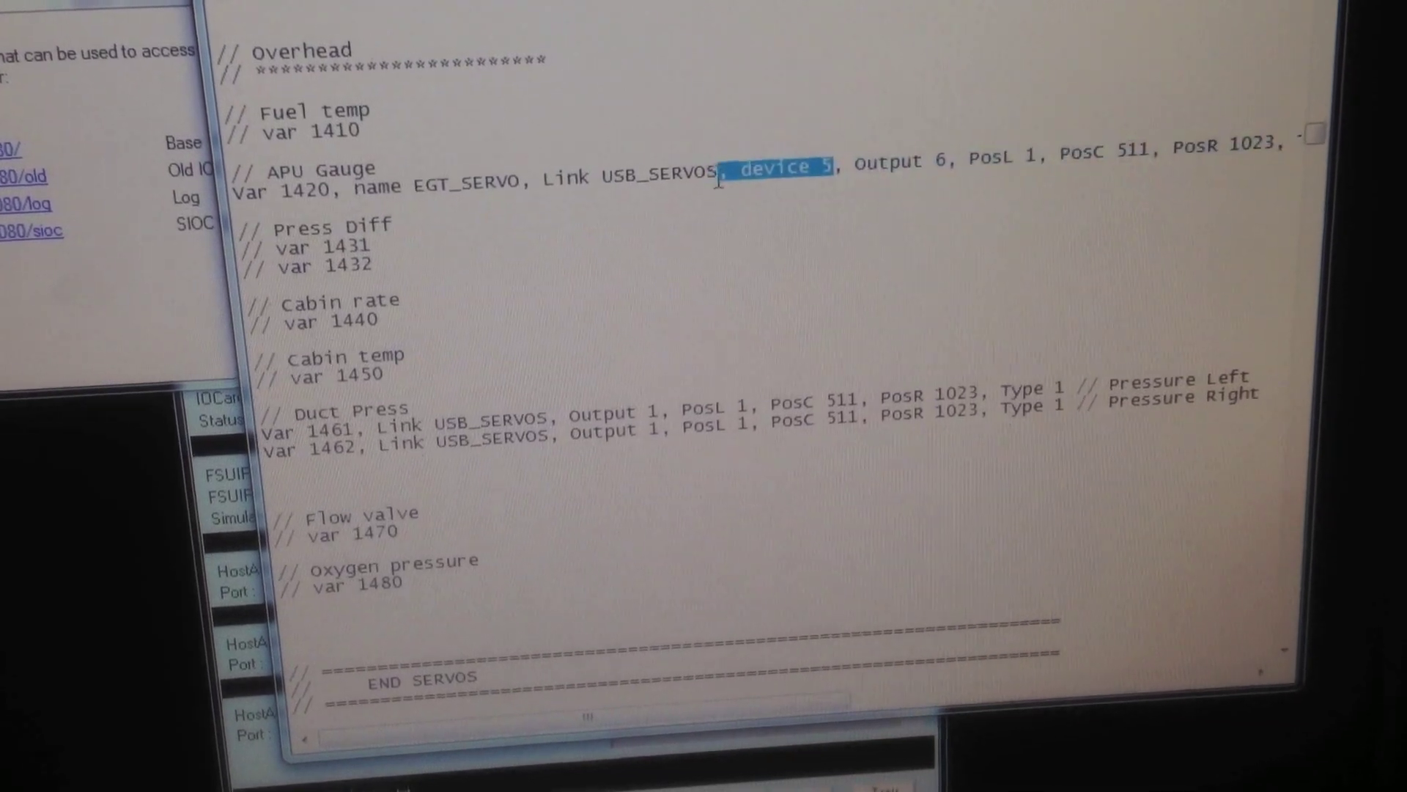
right_click(706, 165)
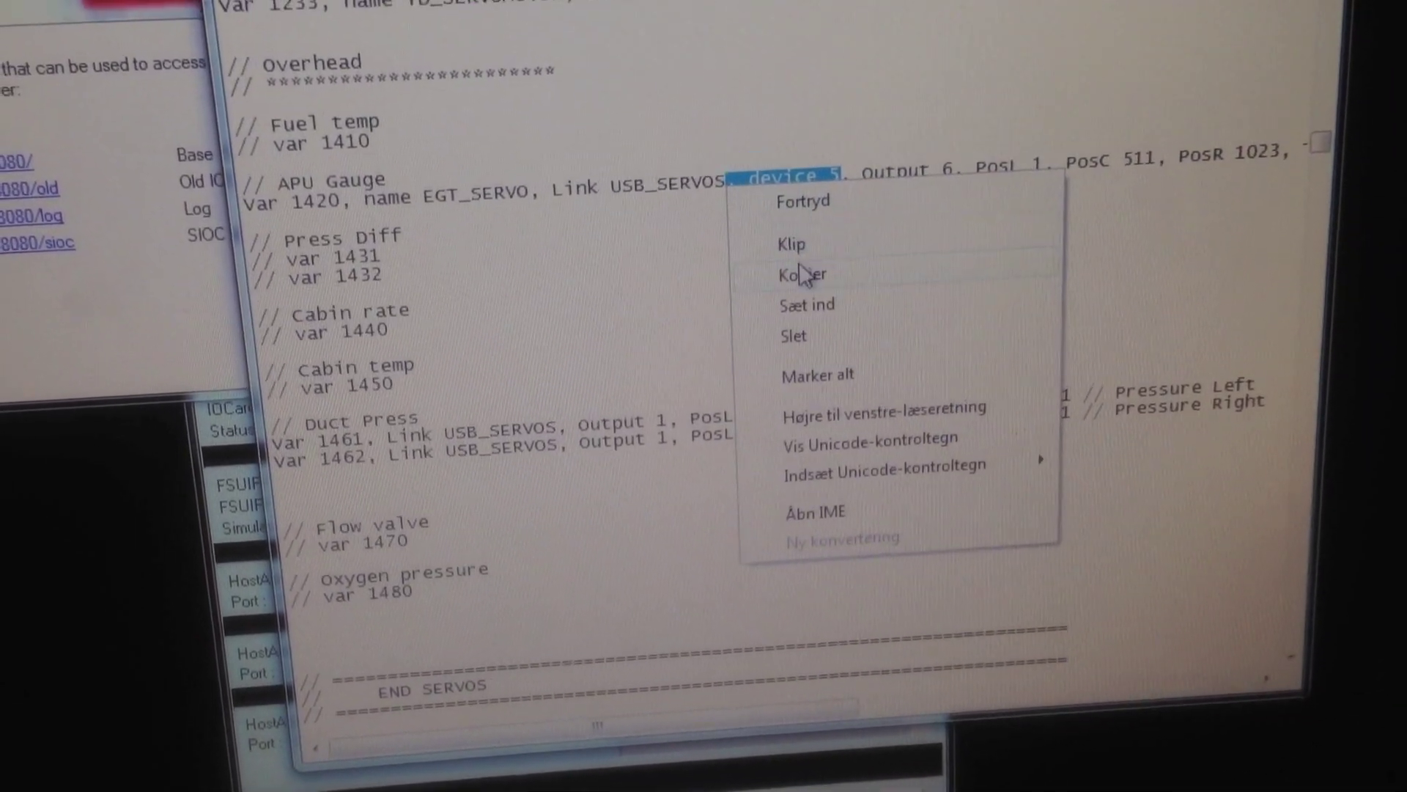
click(814, 275)
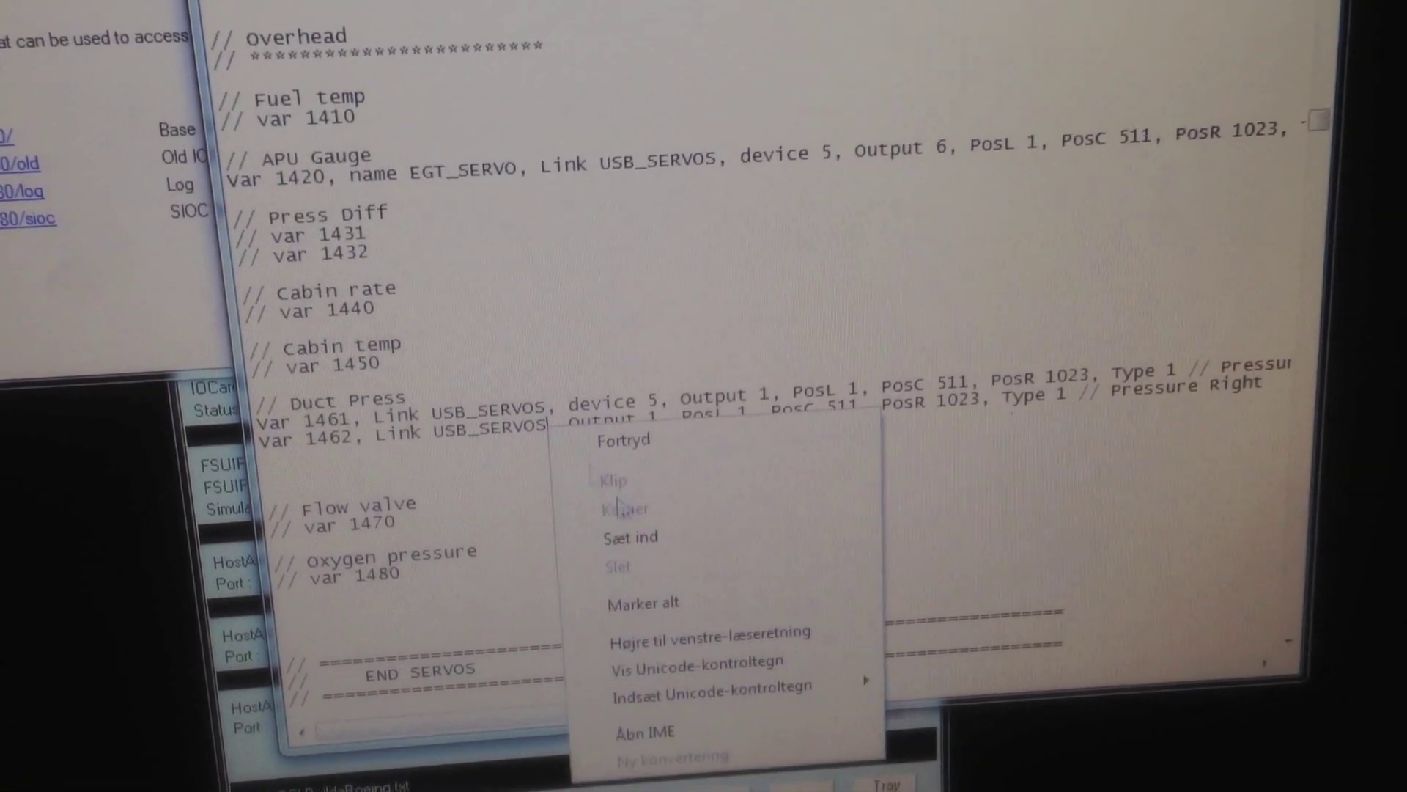
click(649, 545)
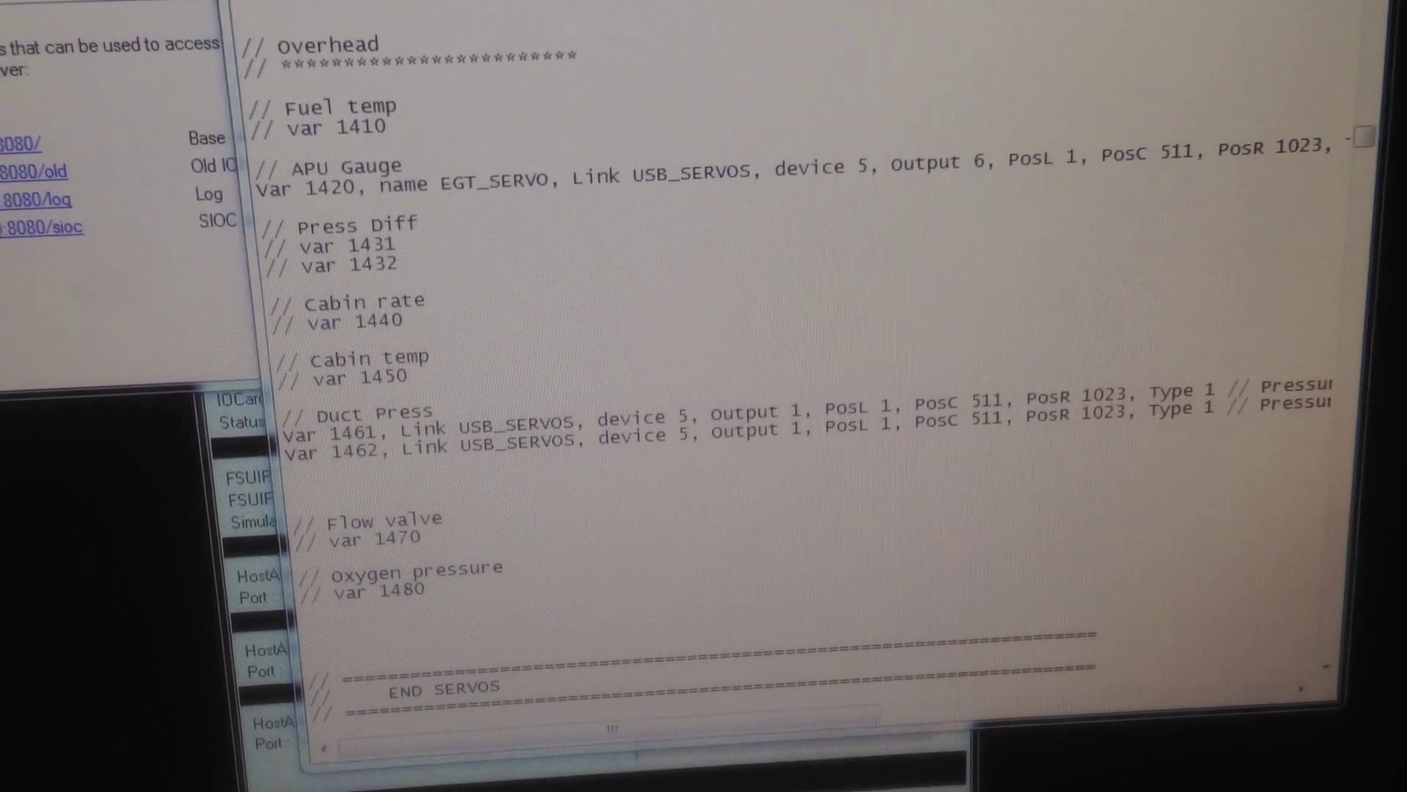
key(alt+Tab)
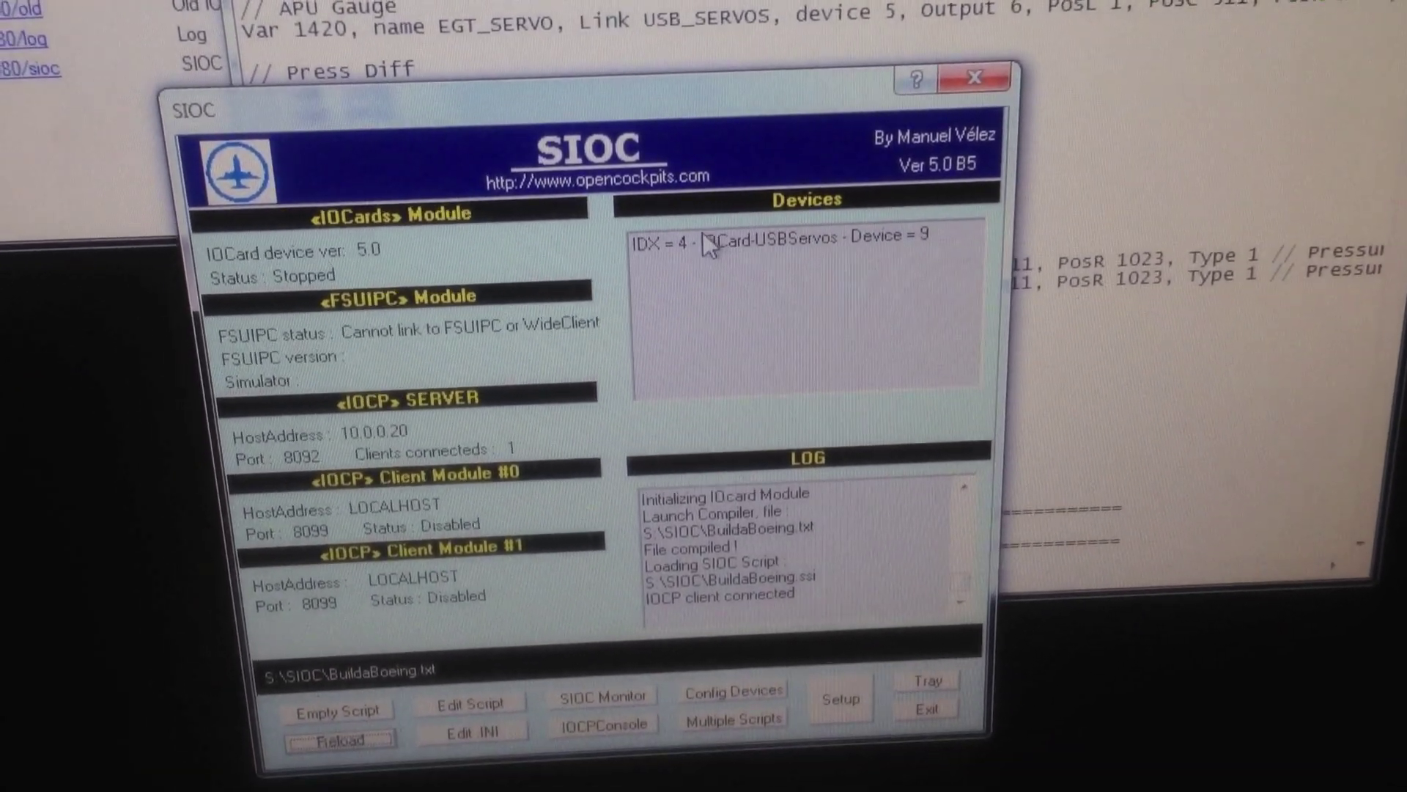
- Change the var 1461 and 1462 lines to device 4, with var 1462 on output 2
click(1162, 220)
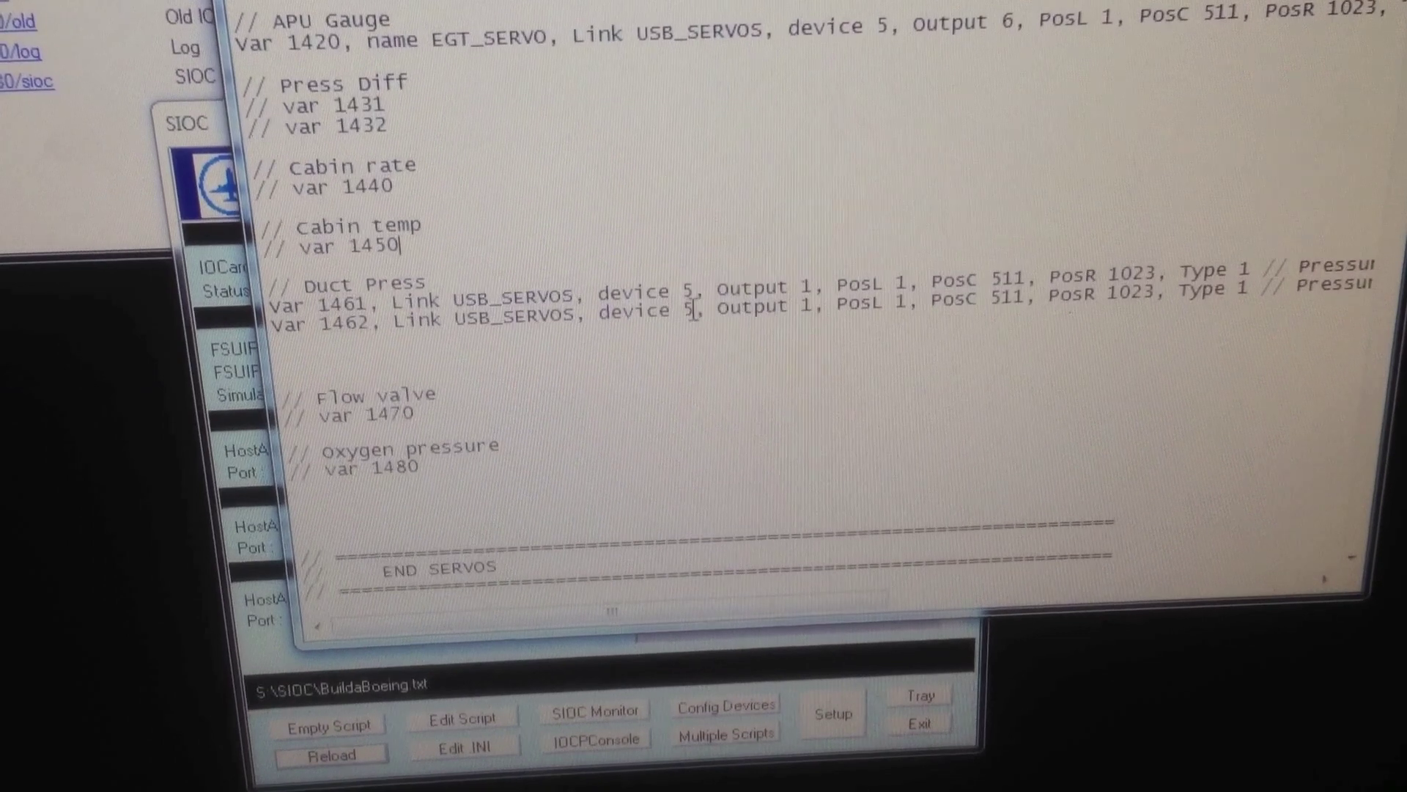
double_click(681, 292)
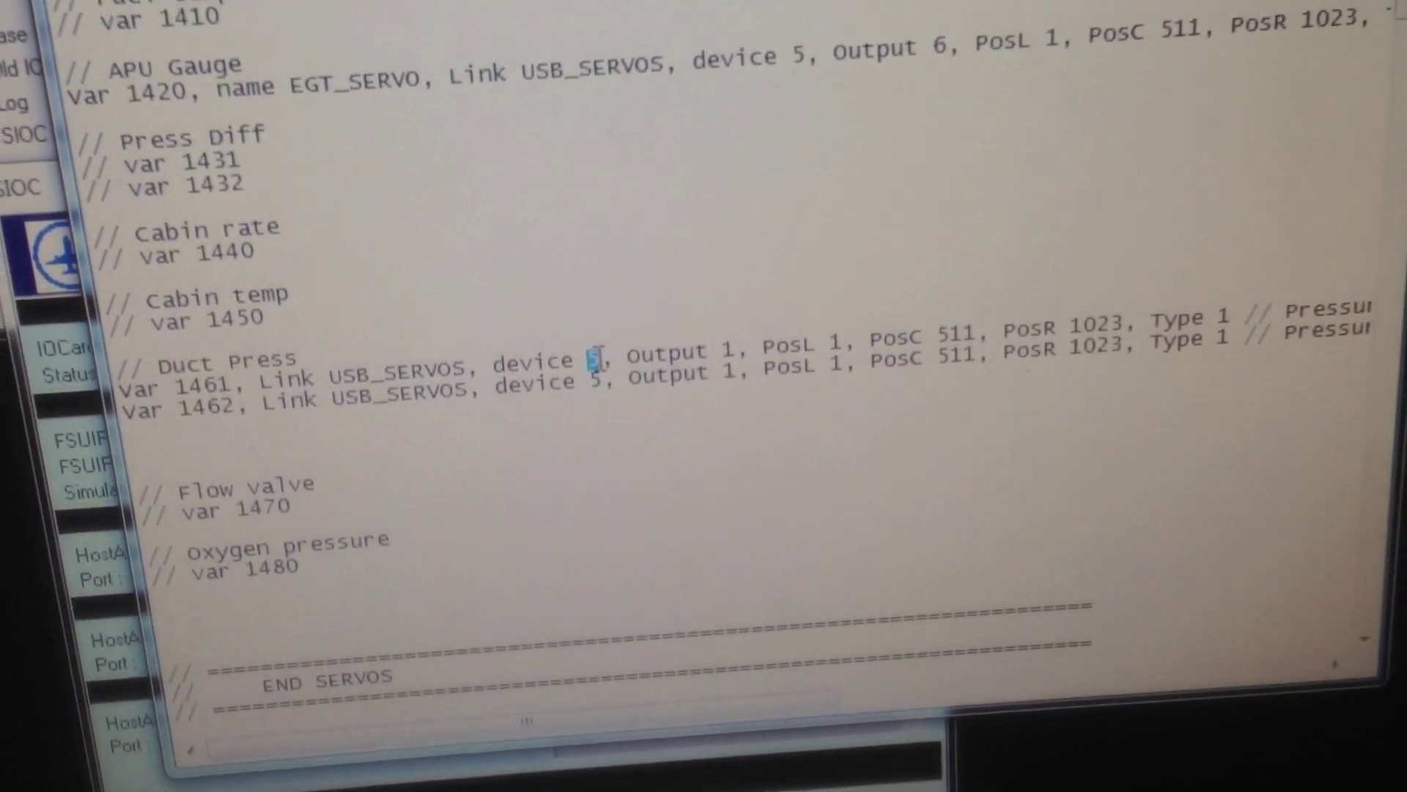
text(4)
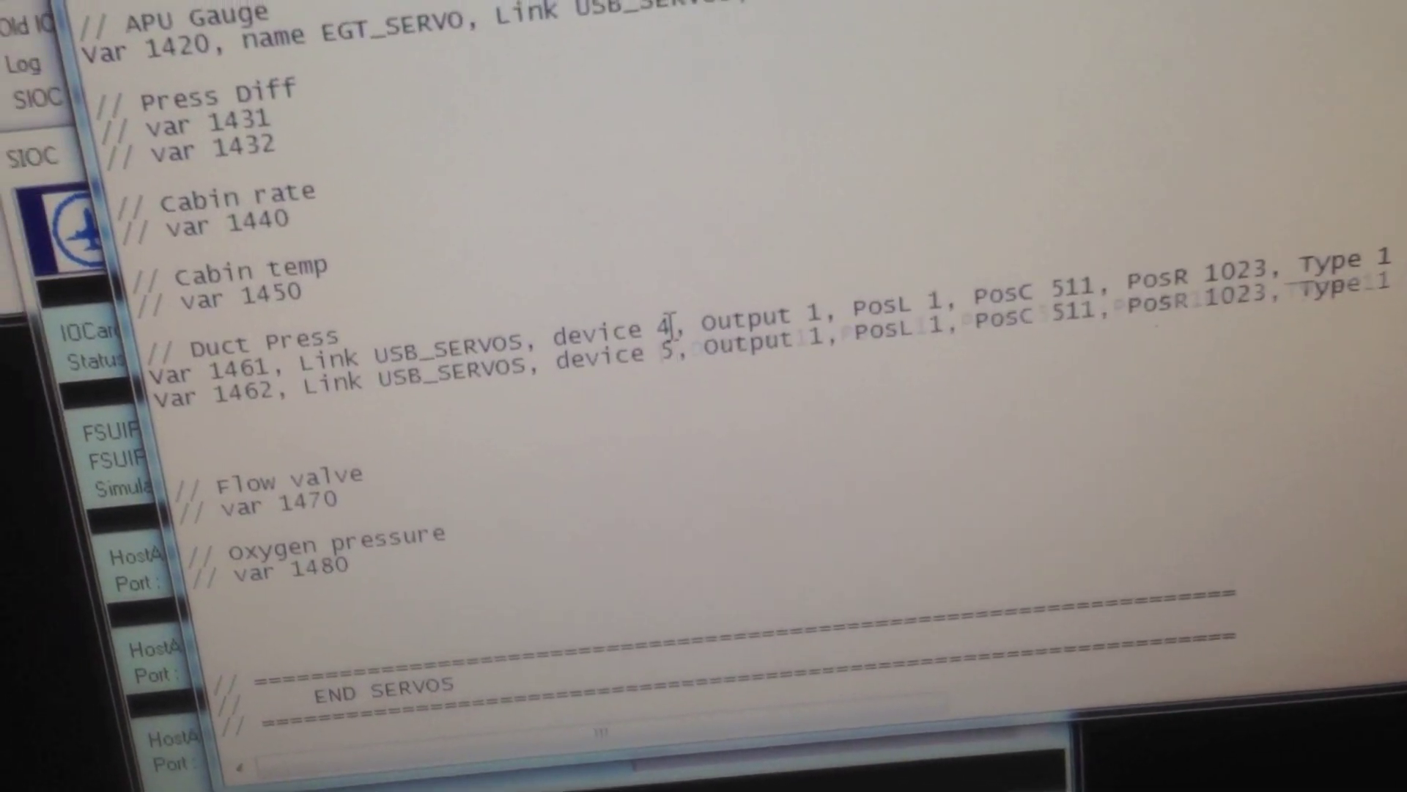
double_click(665, 353)
text(4)
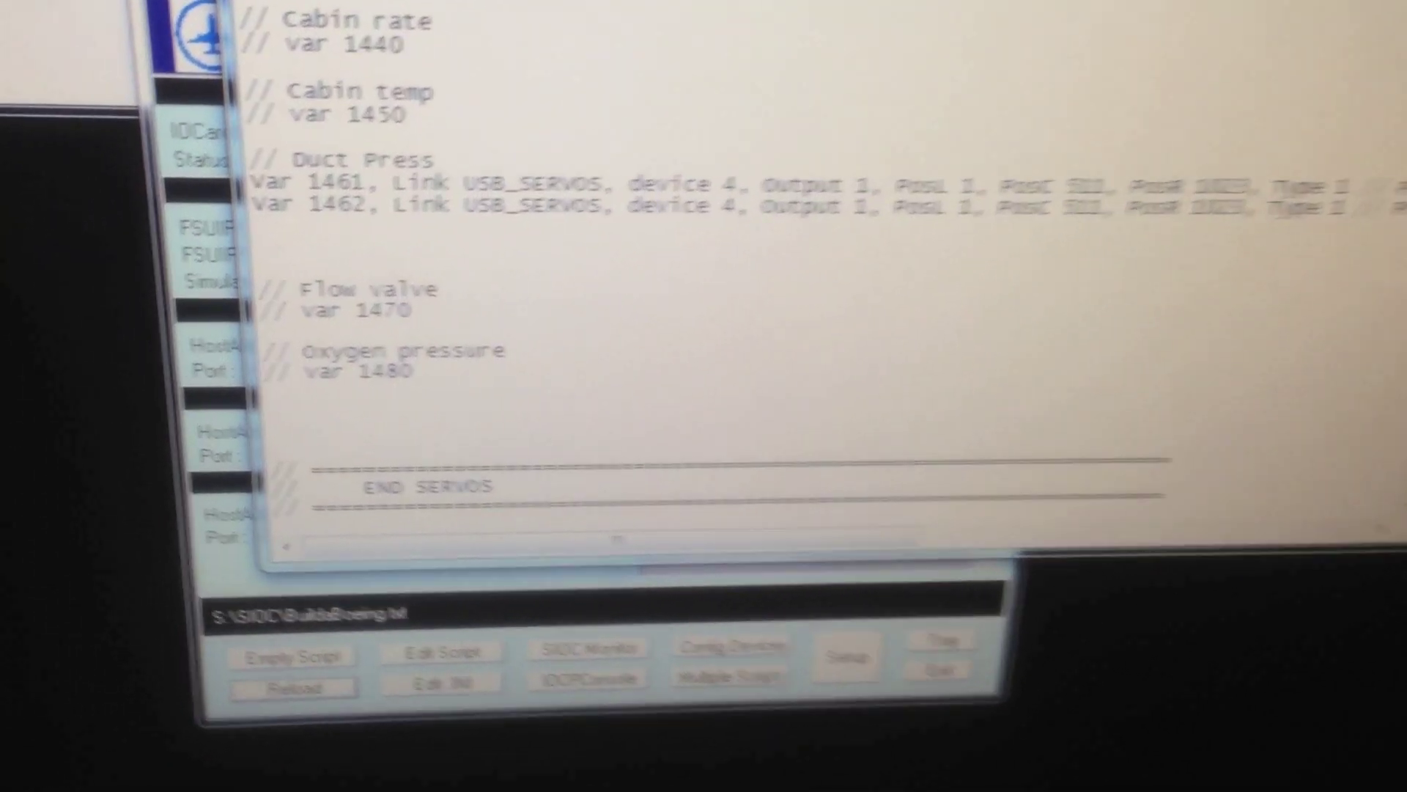
key(BackSpace)
text(2)
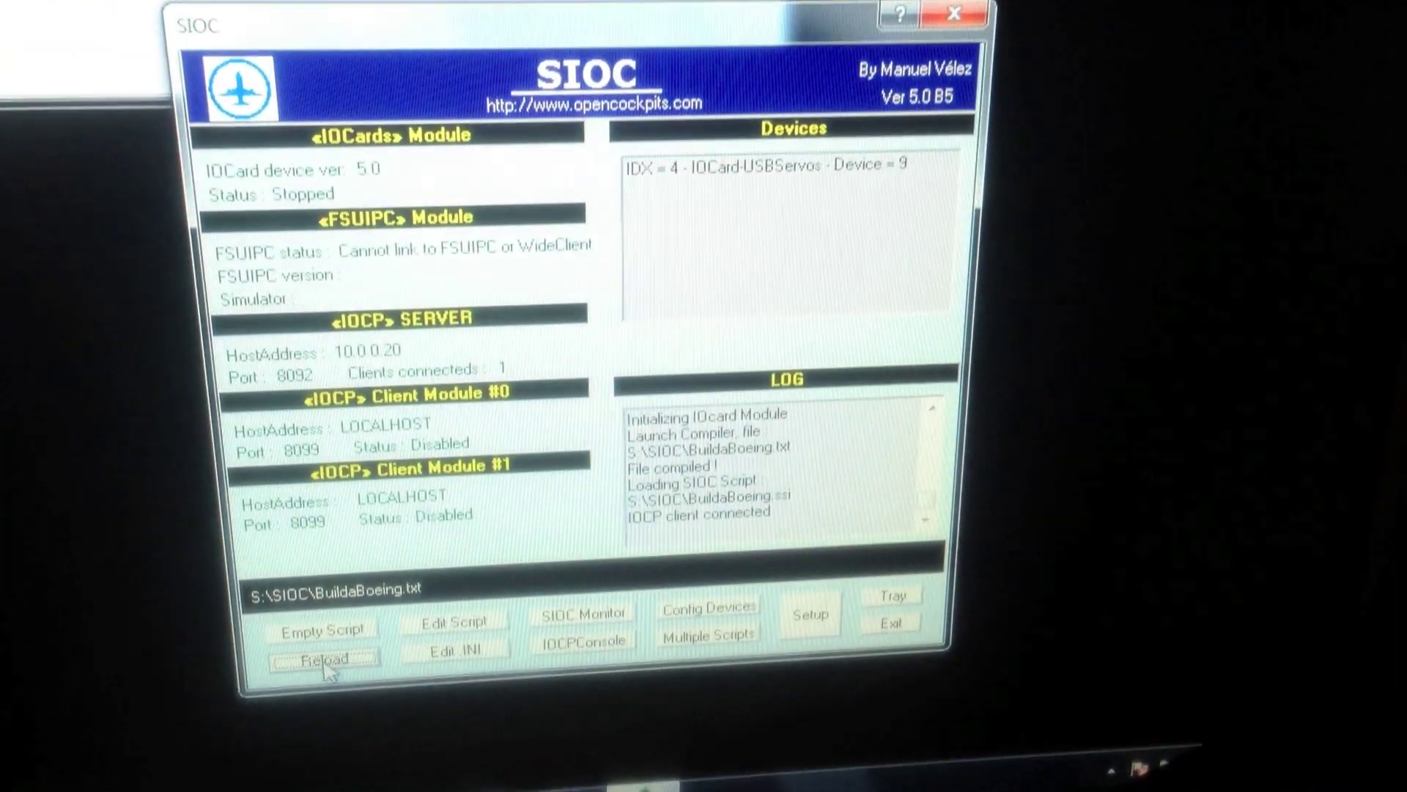
- Reload the edited BuildaBoeing script in SIOC
click(329, 669)
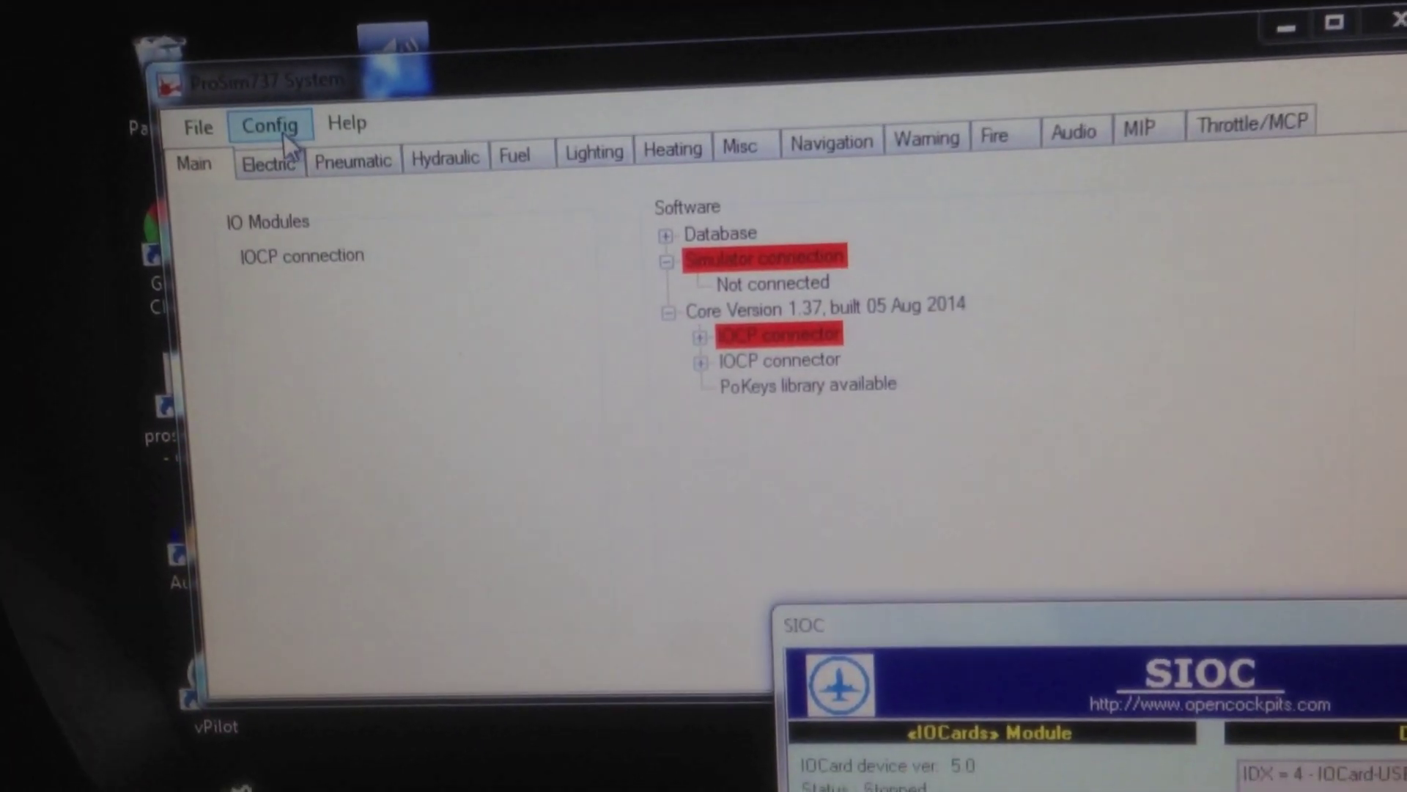
- Show the Gauges calibration settings in ProSim737 System's Config > Configuration window
click(280, 121)
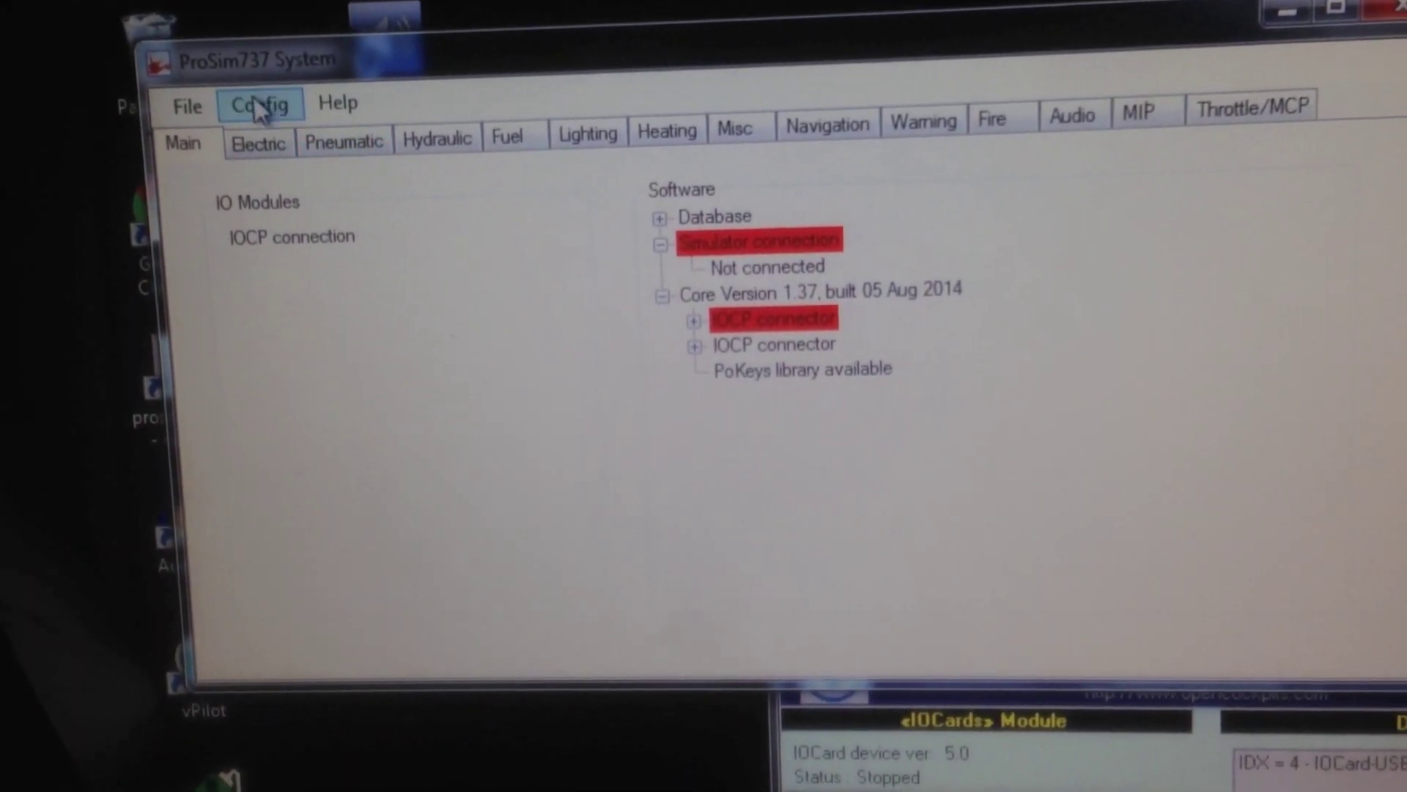
click(280, 121)
click(299, 165)
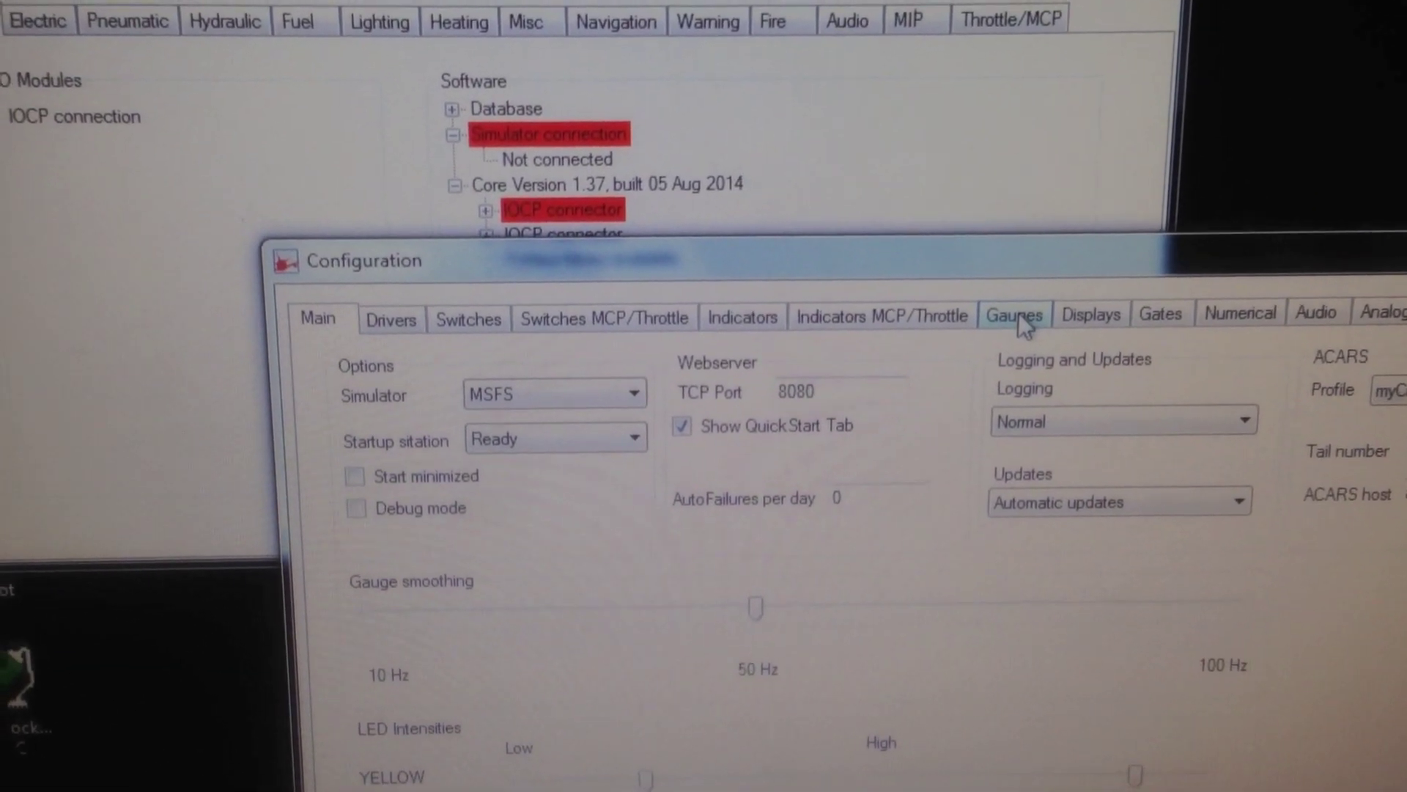
click(1015, 319)
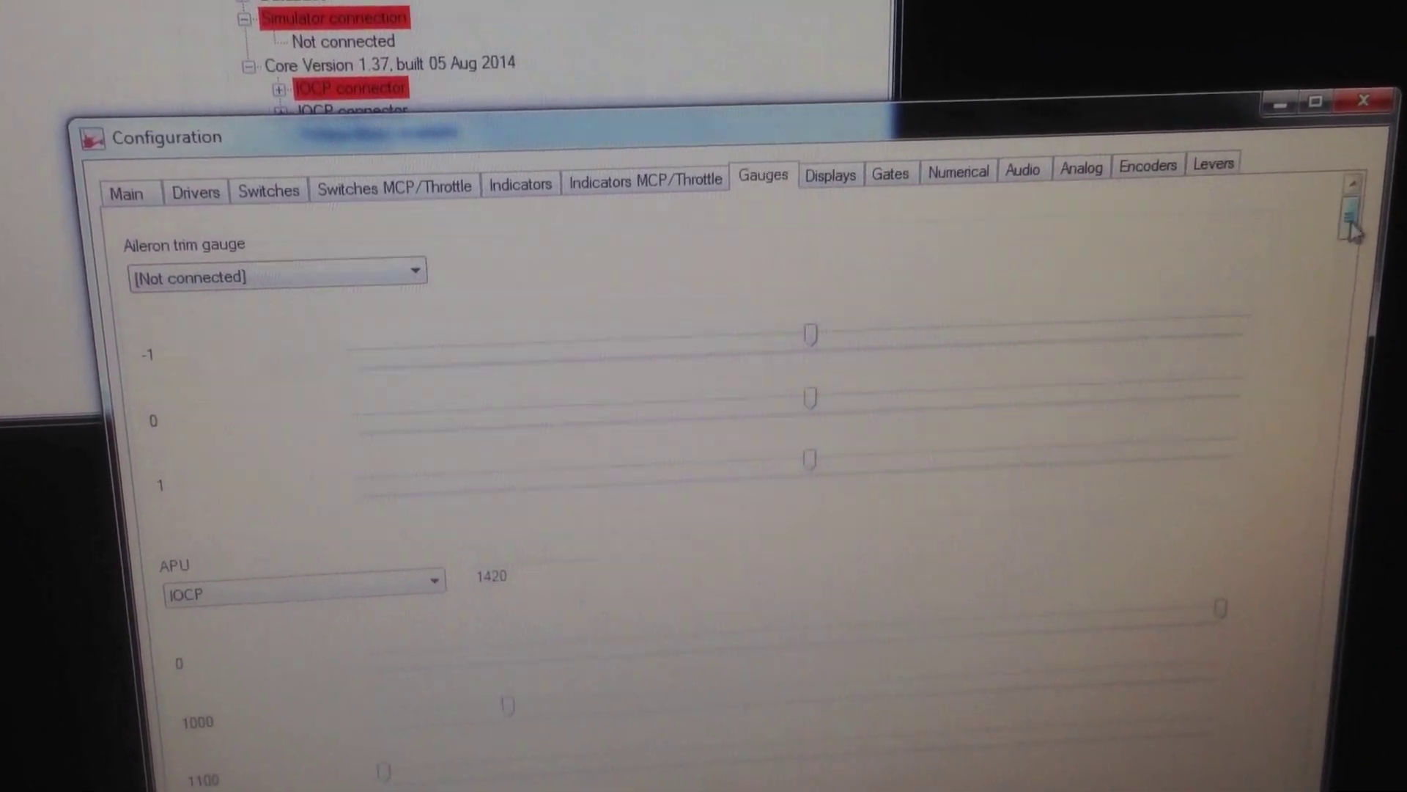
drag(1374, 429, 1355, 374)
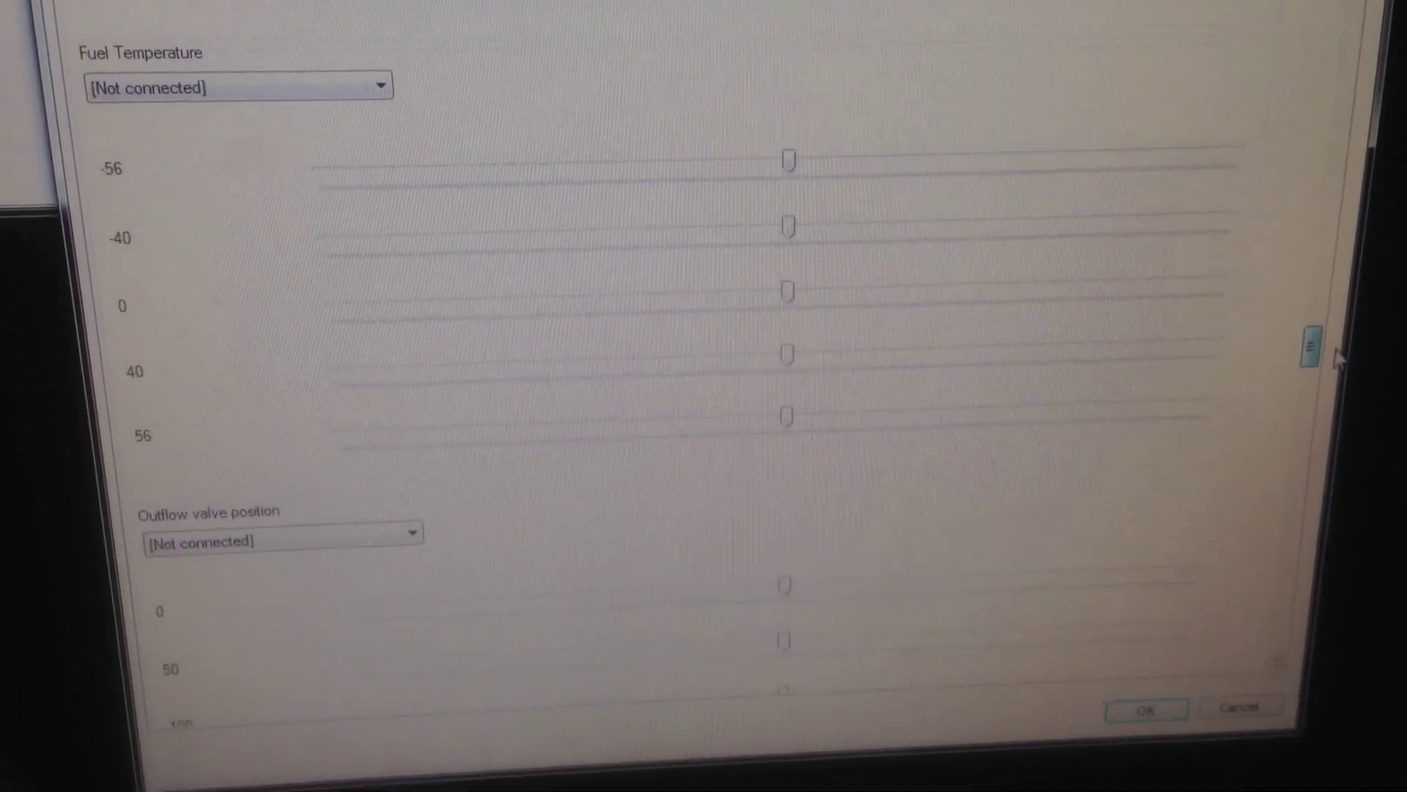